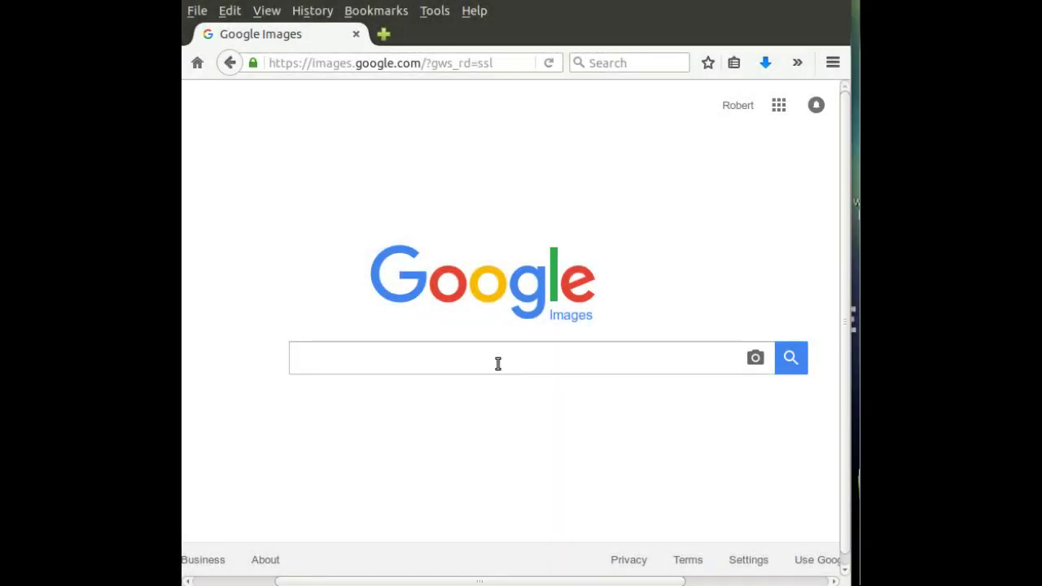
# Step: Search Google Images for 'batman'
pyautogui.click(499, 363)
pyautogui.write('b')
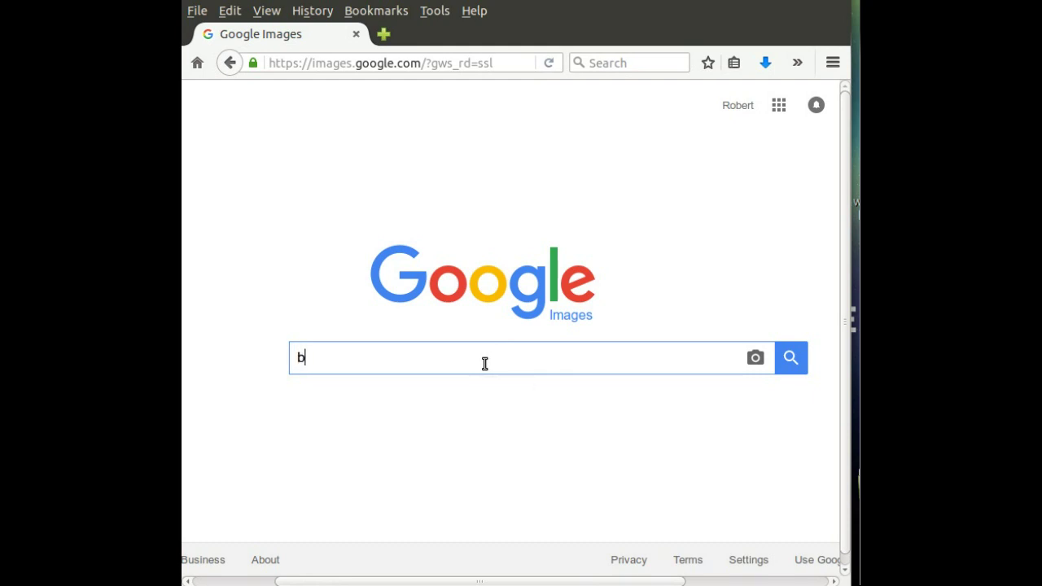
pyautogui.write('atman')
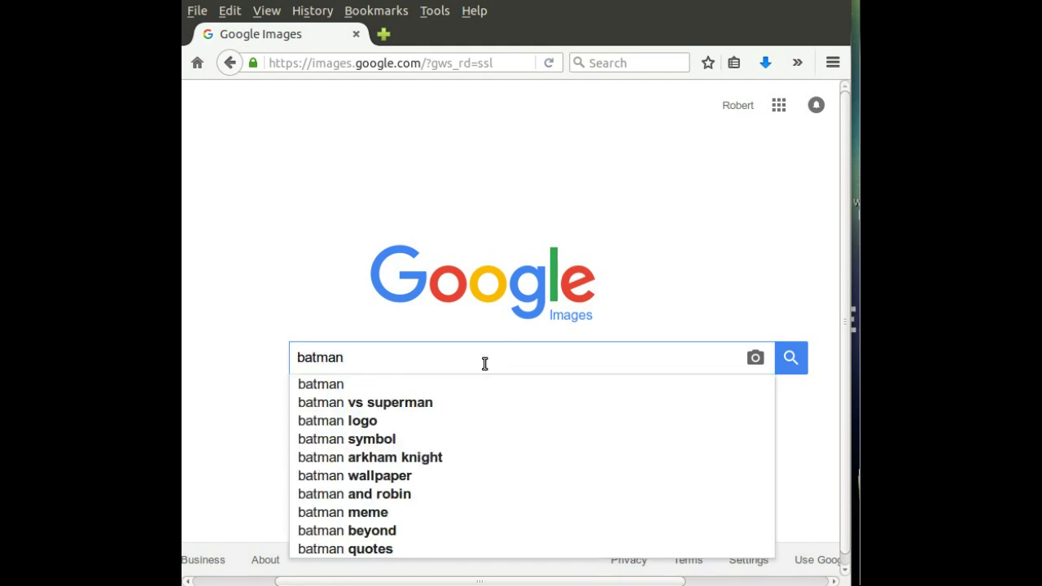
pyautogui.press('Return')
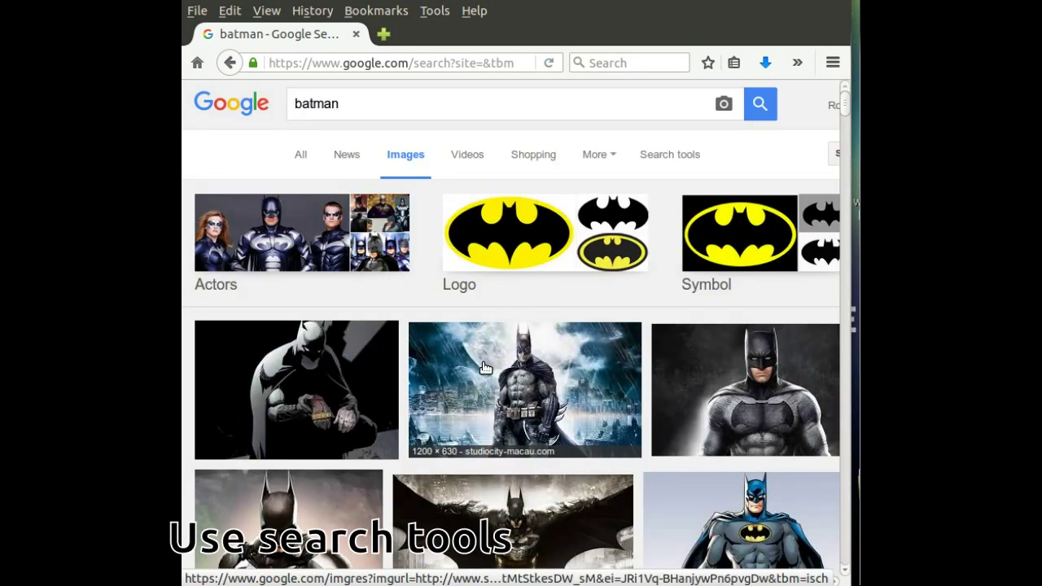
# Step: Filter the results to black-and-white clip art and open the plain bat logo preview
pyautogui.click(668, 161)
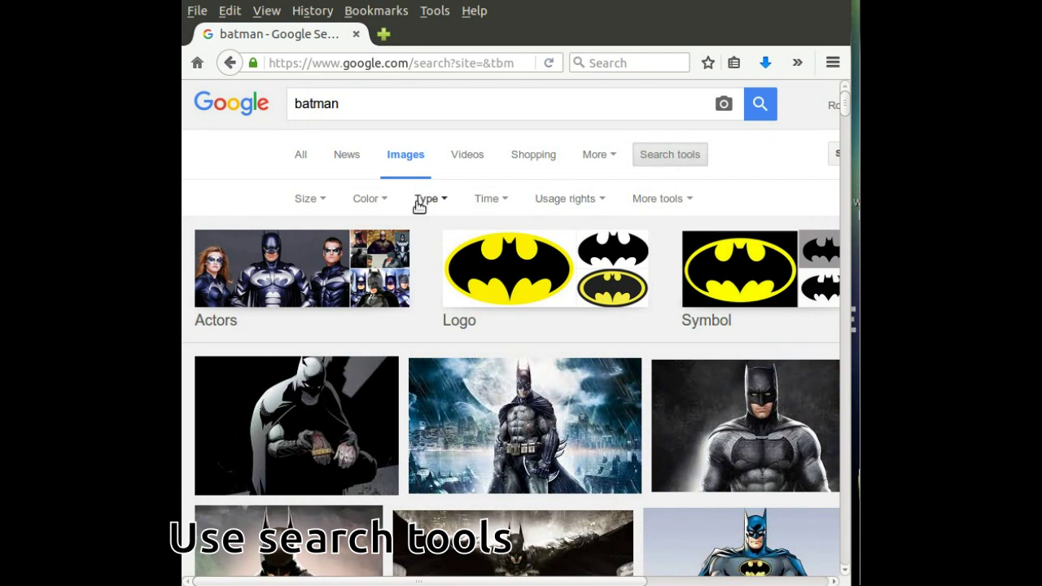
pyautogui.click(423, 201)
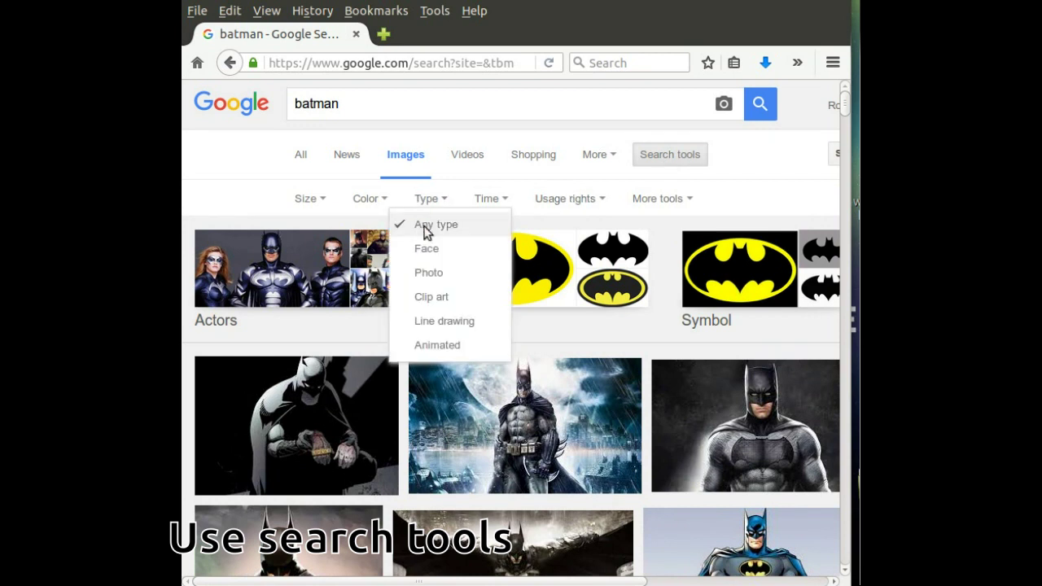
pyautogui.click(434, 298)
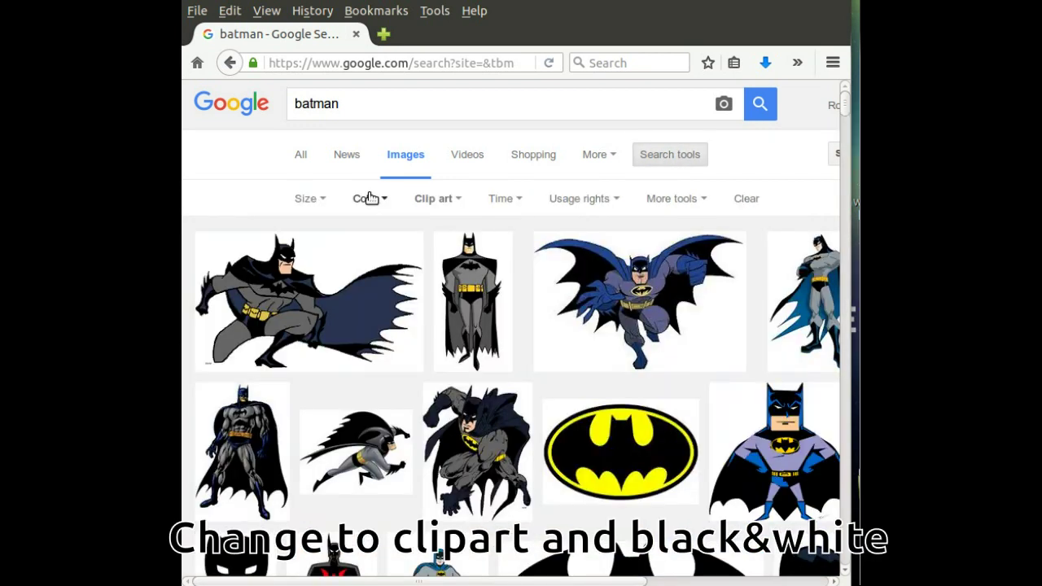
pyautogui.click(367, 199)
pyautogui.click(387, 274)
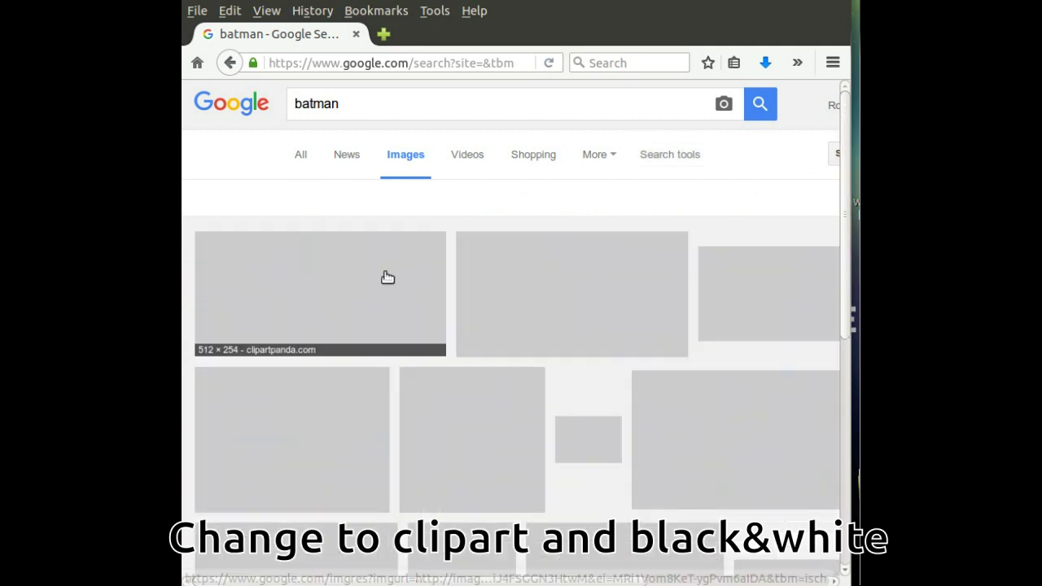
pyautogui.click(388, 289)
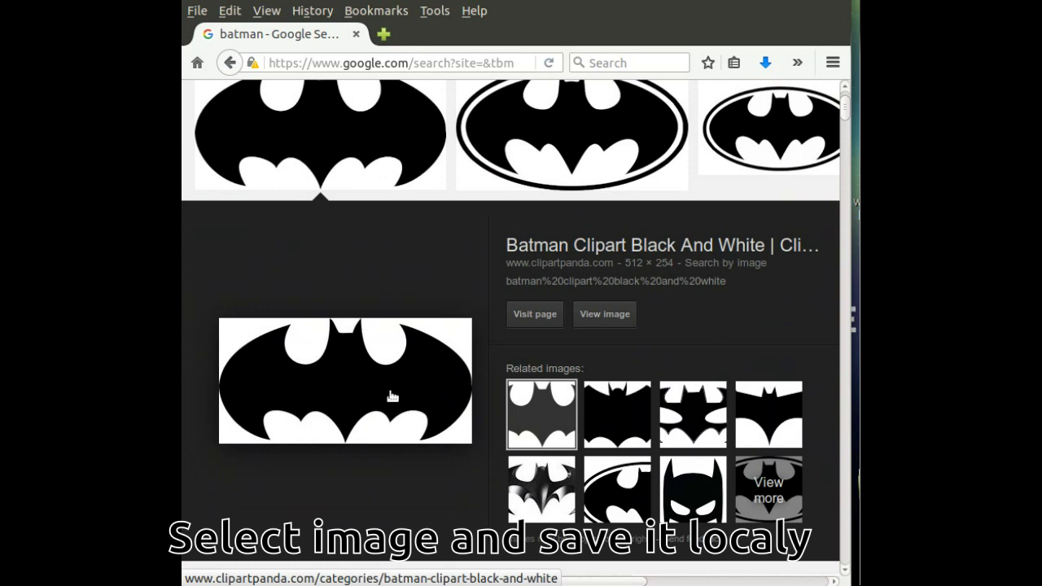
# Step: Save the preview image over the existing batman.png in the Batman folder
pyautogui.rightClick(391, 396)
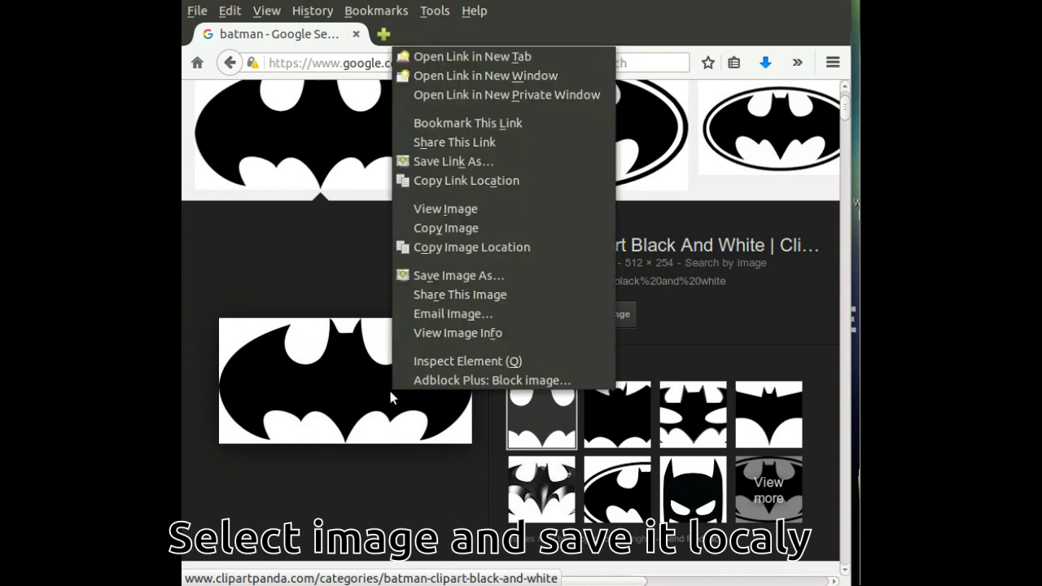
pyautogui.click(464, 276)
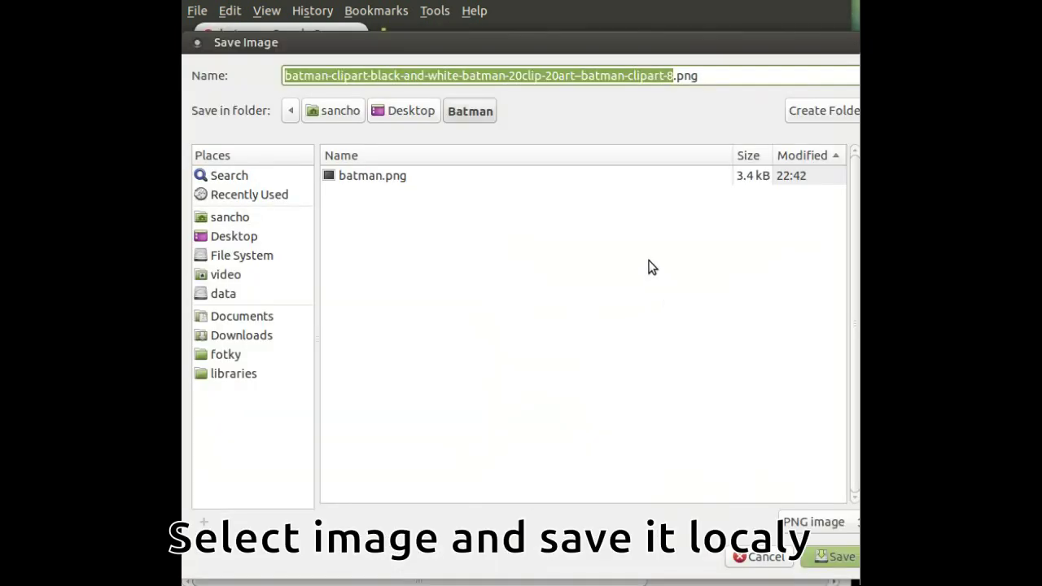
pyautogui.doubleClick(391, 187)
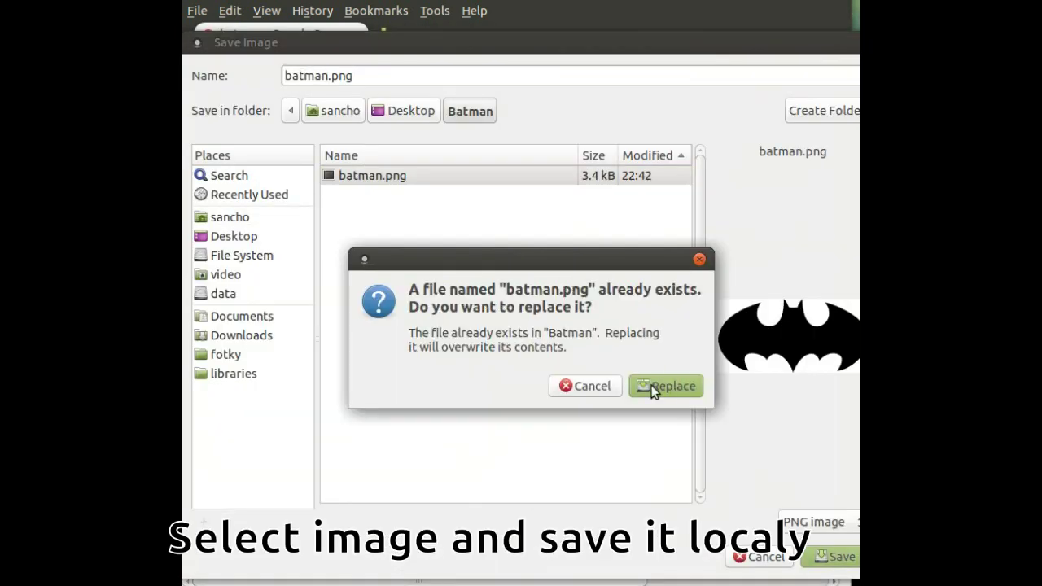
pyautogui.click(654, 389)
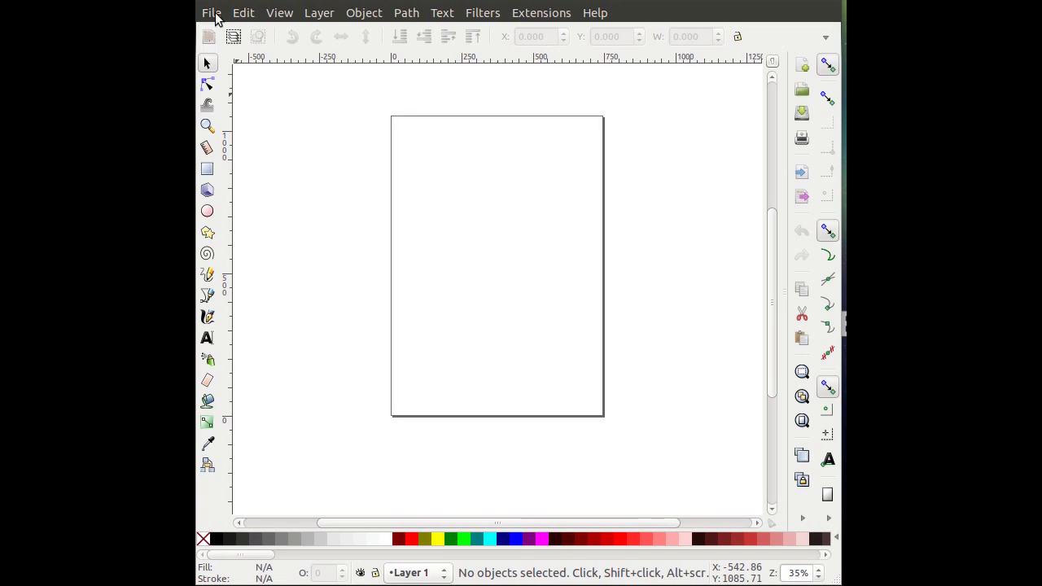
# Step: Import batman.png from the Batman folder as an embedded image
pyautogui.click(213, 13)
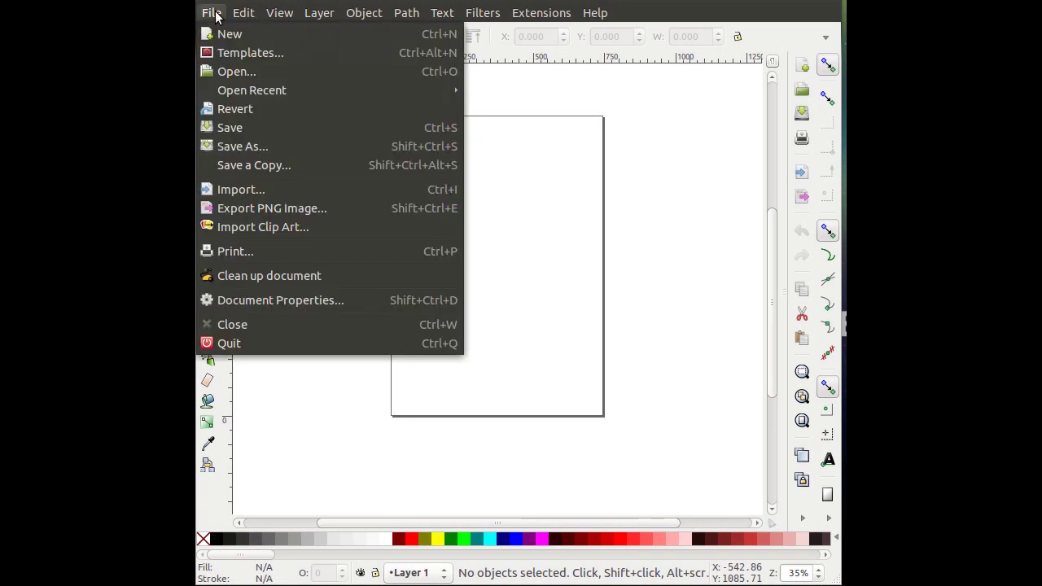
pyautogui.click(244, 192)
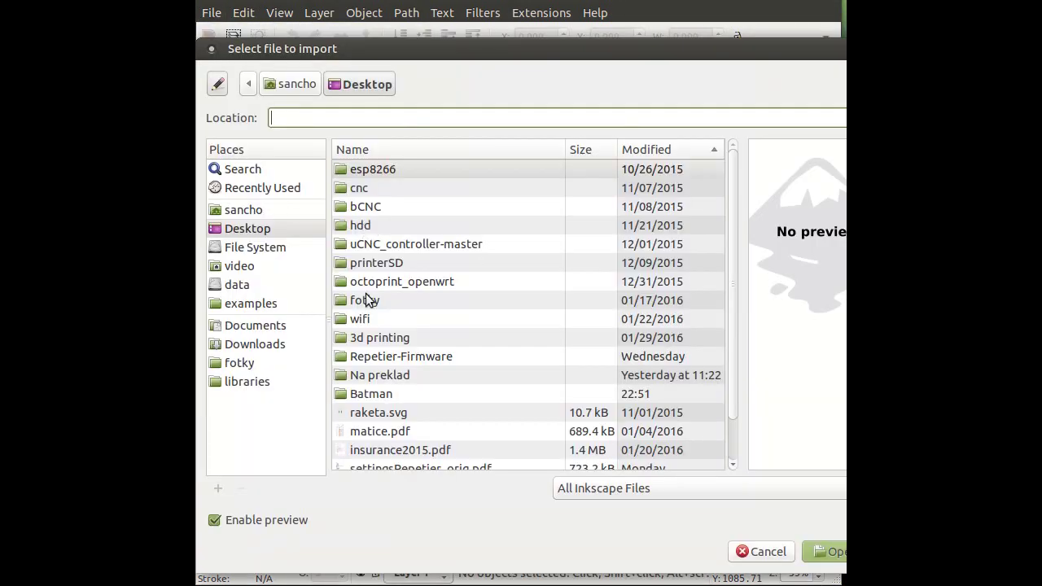
pyautogui.doubleClick(365, 394)
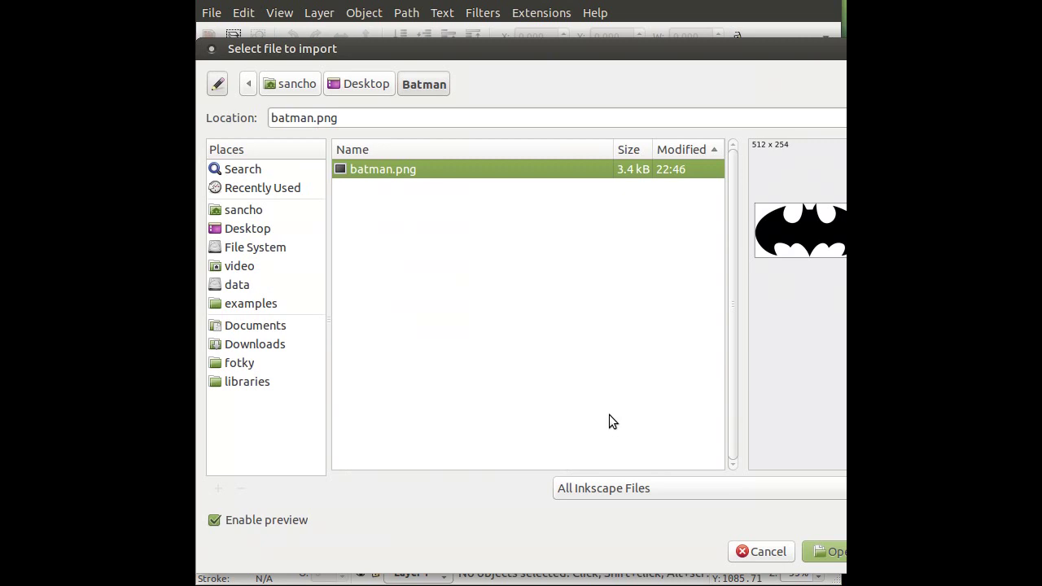
pyautogui.click(822, 552)
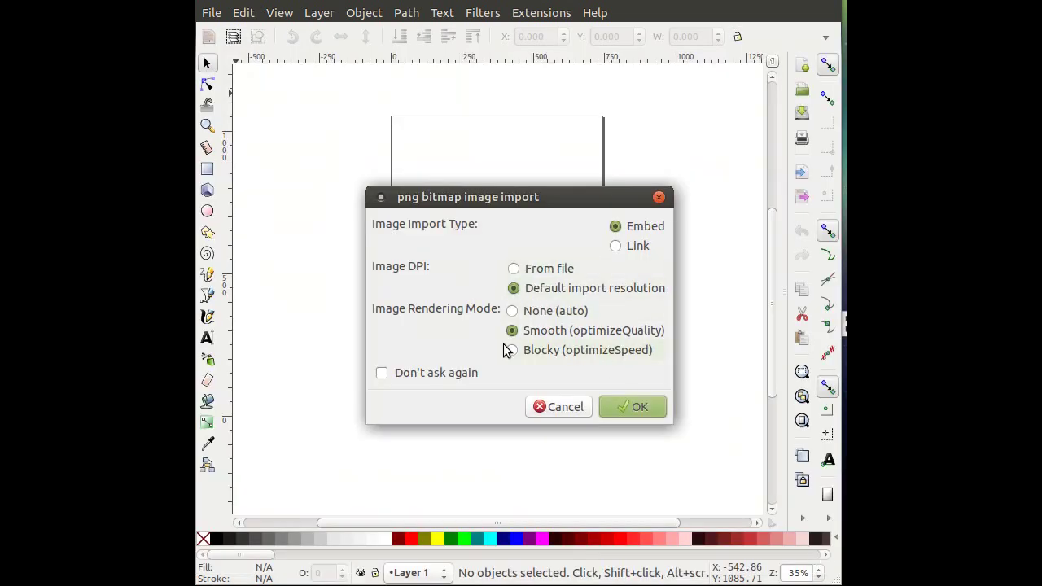
pyautogui.click(639, 407)
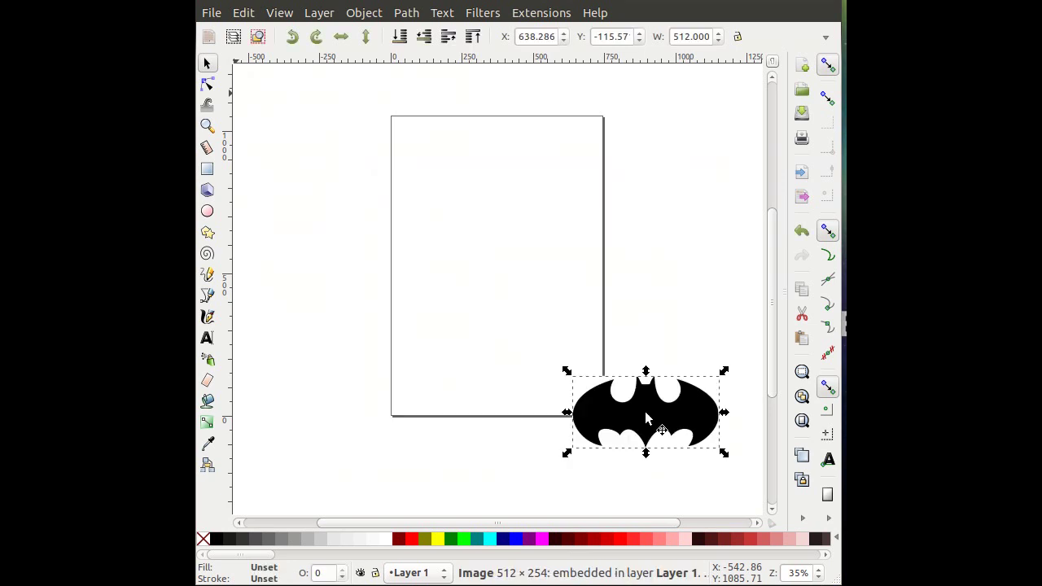
# Step: Place the bat image at the page top and scale it proportionally to 100 mm wide
pyautogui.moveTo(672, 428); pyautogui.dragTo(501, 193)
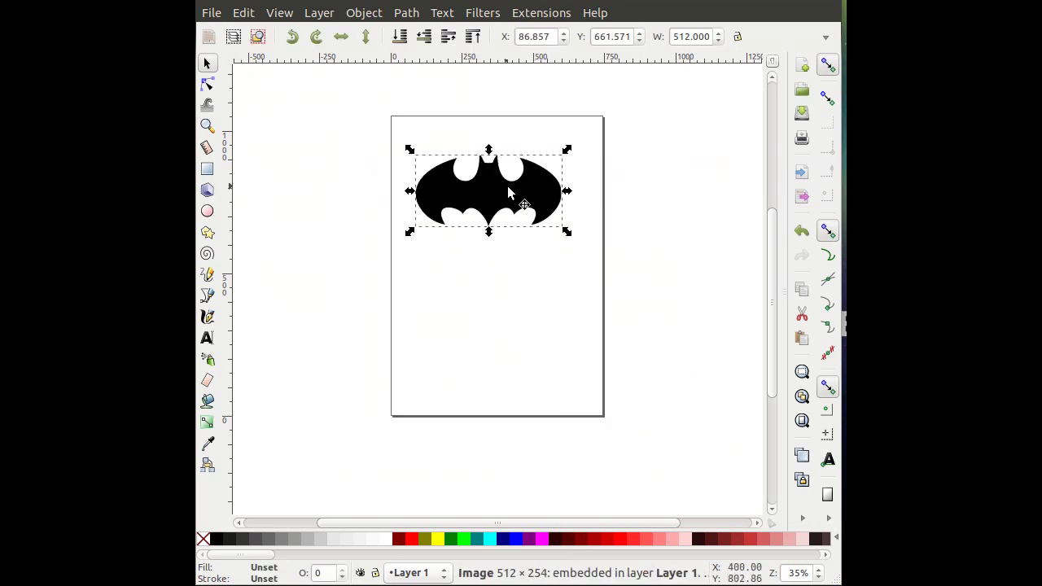
pyautogui.click(735, 38)
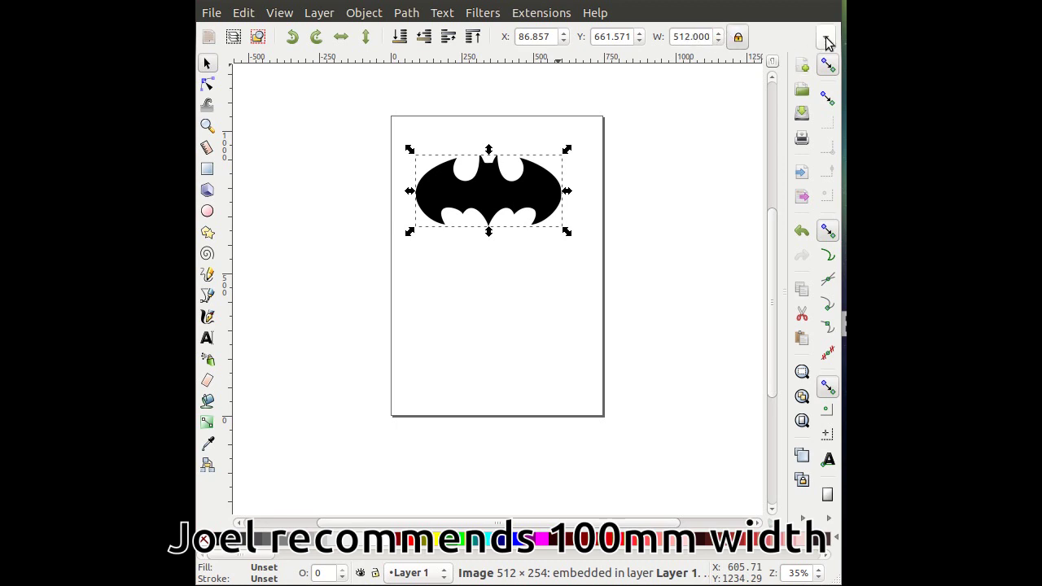
pyautogui.click(826, 38)
pyautogui.click(838, 82)
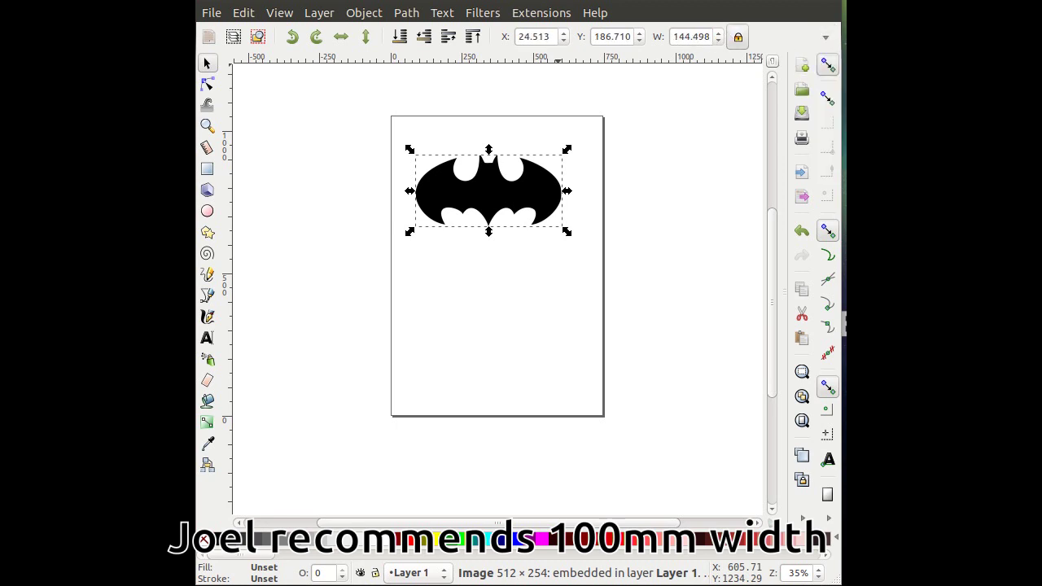
pyautogui.tripleClick(689, 37)
pyautogui.write('100')
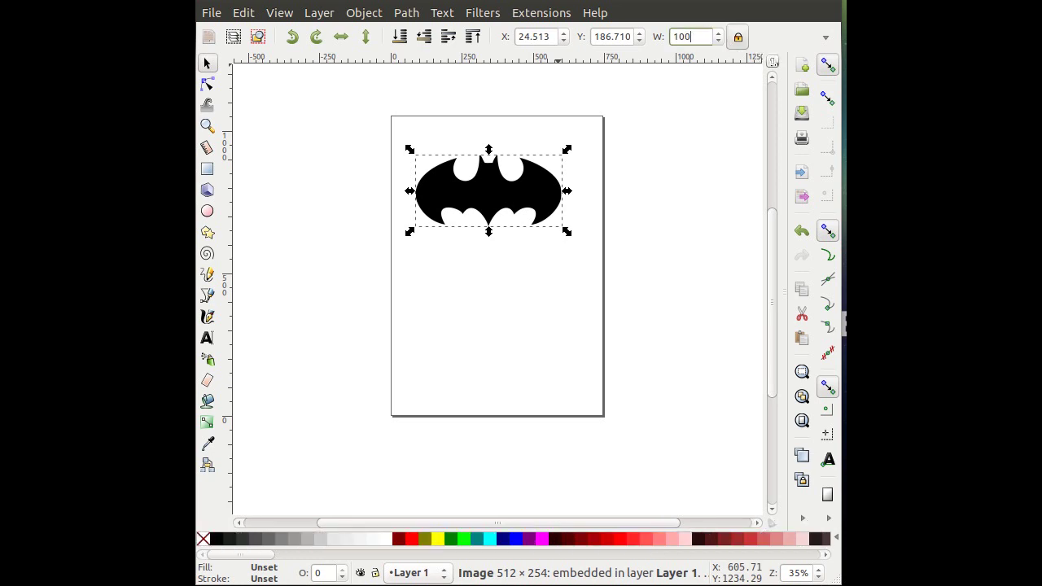
pyautogui.press('Return')
pyautogui.moveTo(503, 202); pyautogui.dragTo(535, 169)
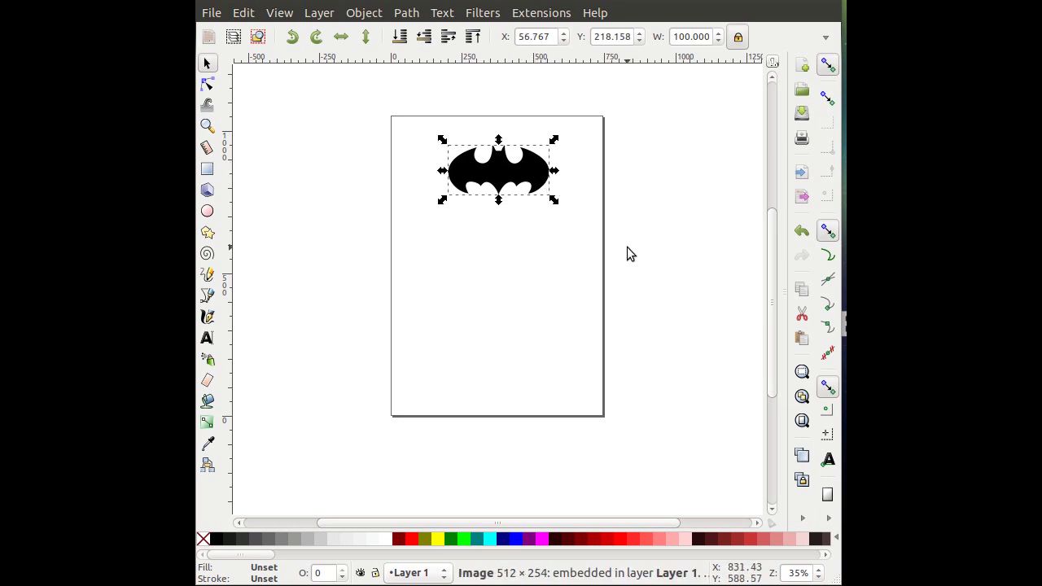
# Step: Trace the bat bitmap using Colors with 2 scans and background removed
pyautogui.click(404, 13)
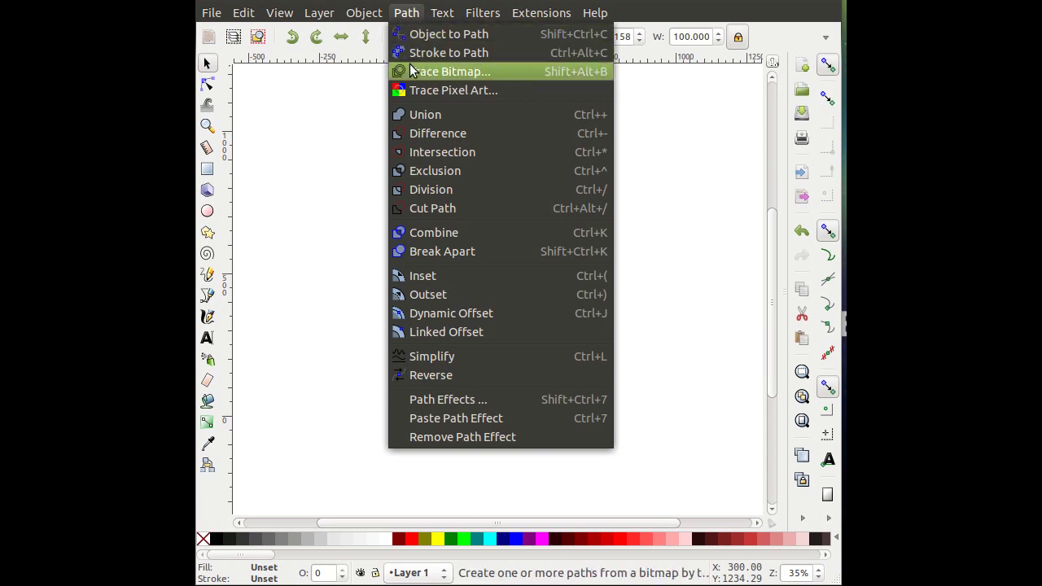
pyautogui.click(424, 71)
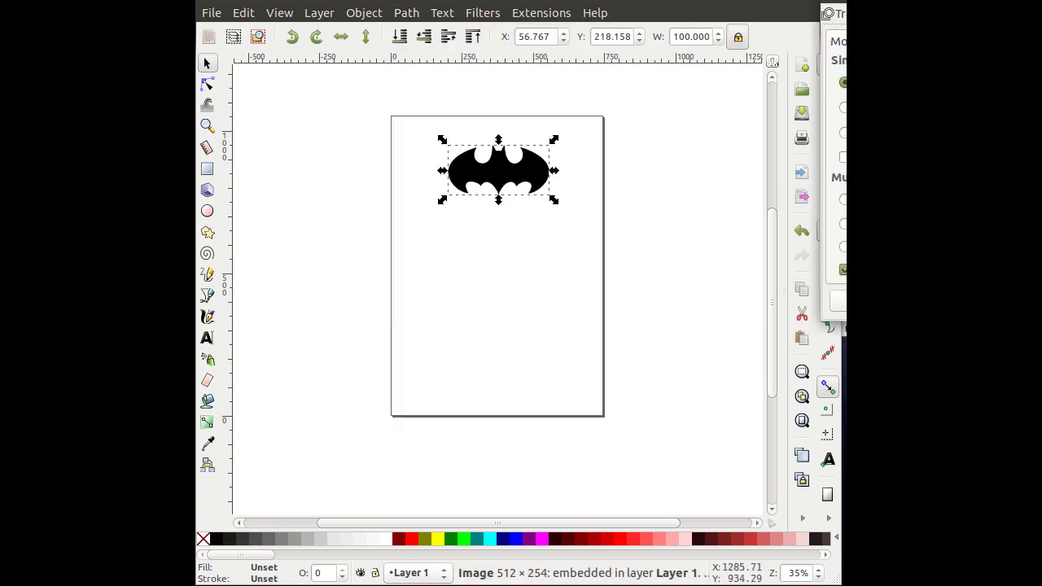
pyautogui.moveTo(839, 13); pyautogui.dragTo(319, 111)
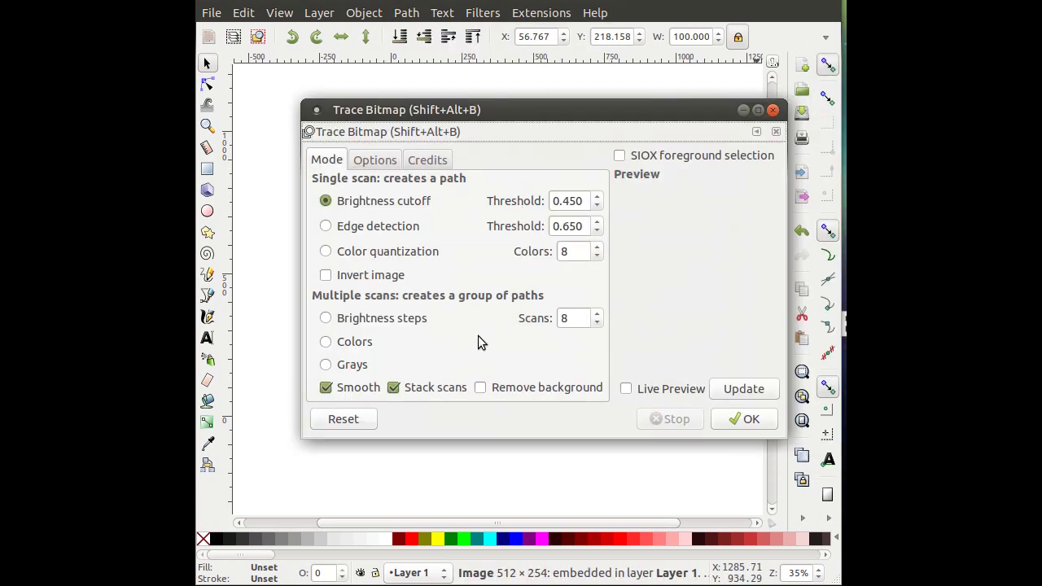
pyautogui.click(355, 342)
pyautogui.doubleClick(570, 318)
pyautogui.write('2')
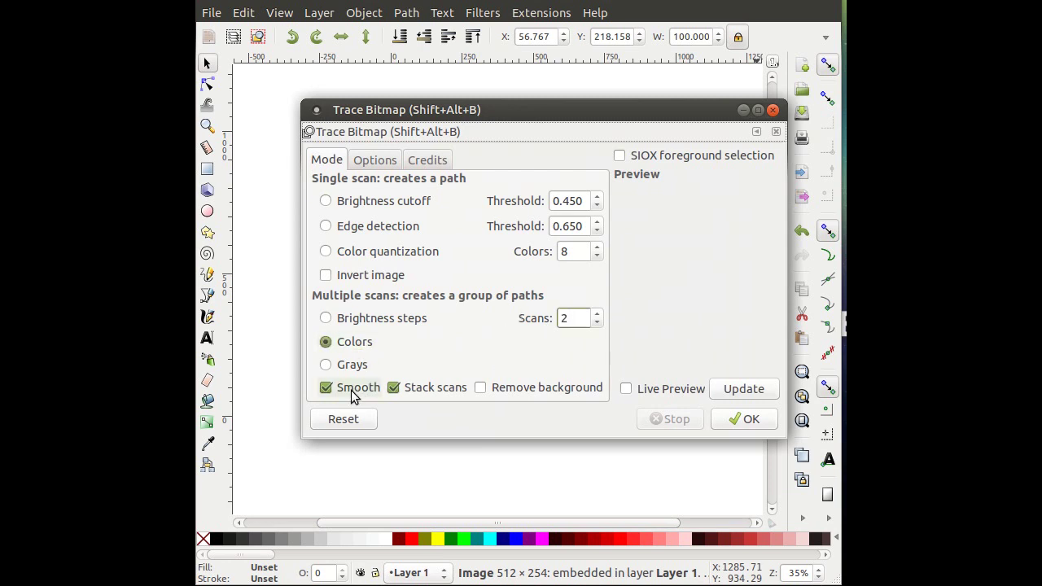
pyautogui.click(507, 389)
pyautogui.click(696, 389)
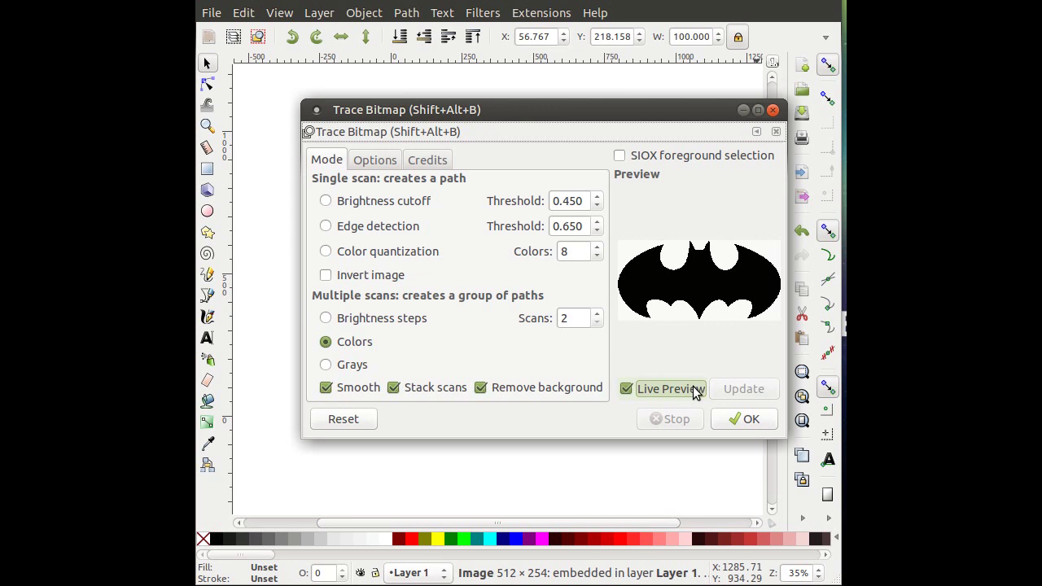
pyautogui.click(736, 419)
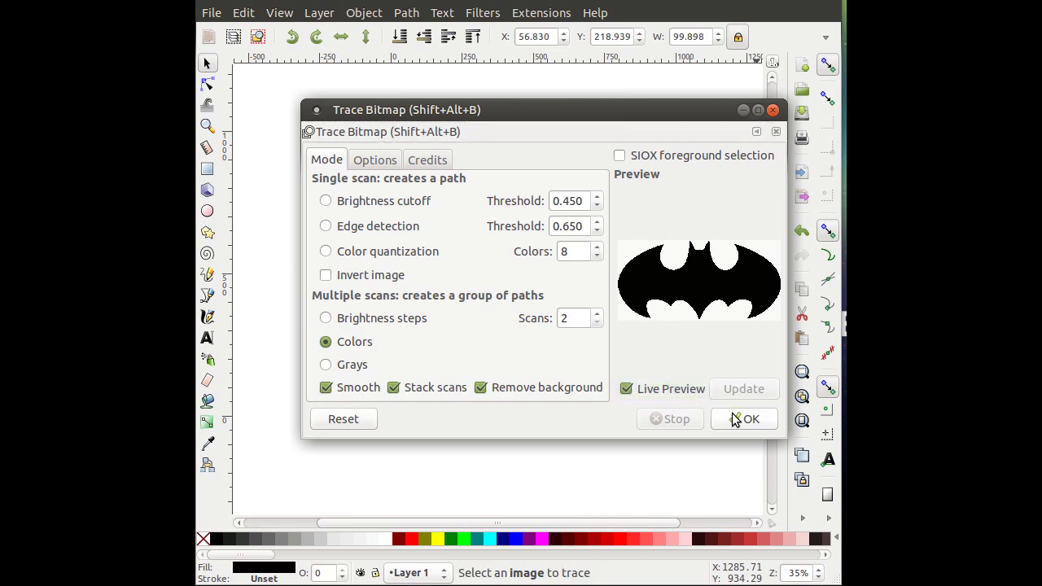
# Step: Move the traced bat below the bitmap and delete the original image
pyautogui.click(774, 110)
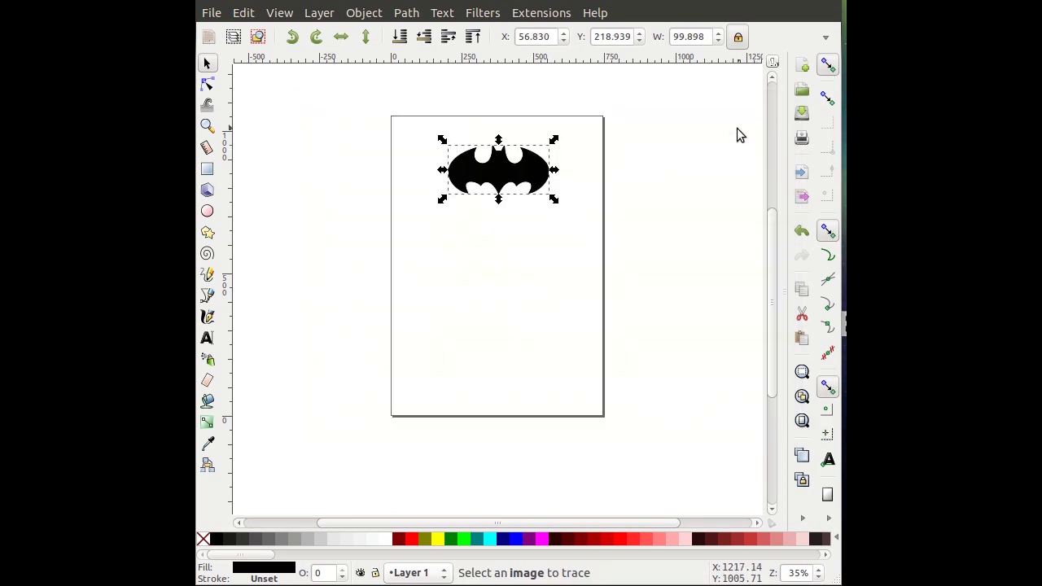
pyautogui.moveTo(501, 171); pyautogui.dragTo(500, 232)
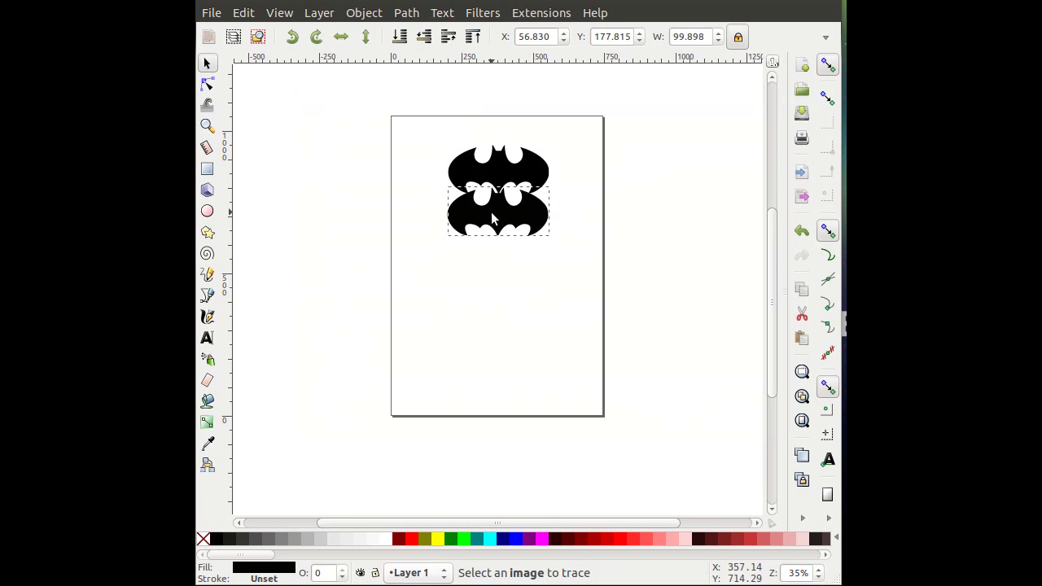
pyautogui.click(512, 172)
pyautogui.press('Delete')
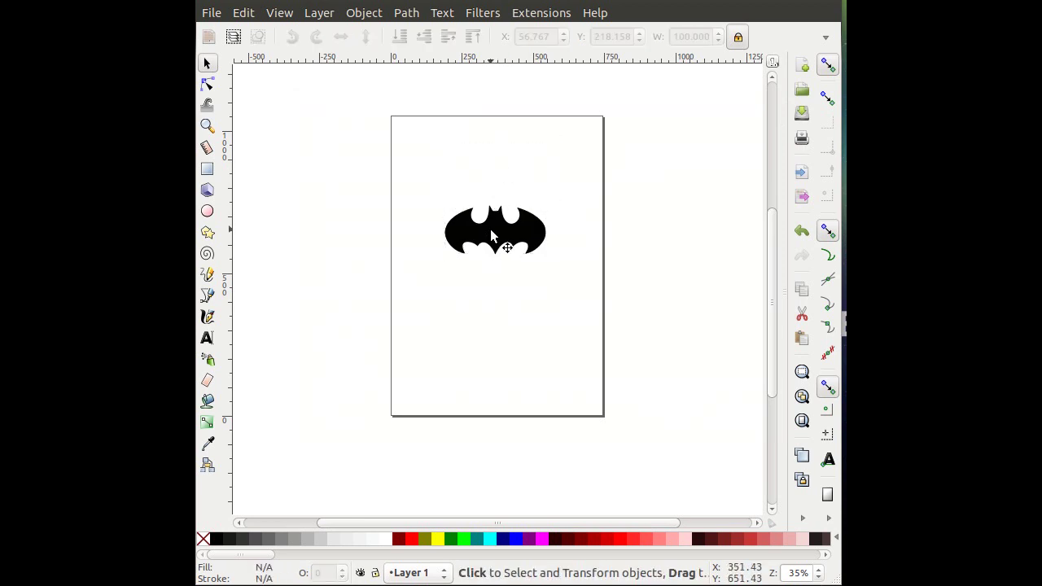
# Step: Give the traced bat no fill and a flat black stroke
pyautogui.click(491, 238)
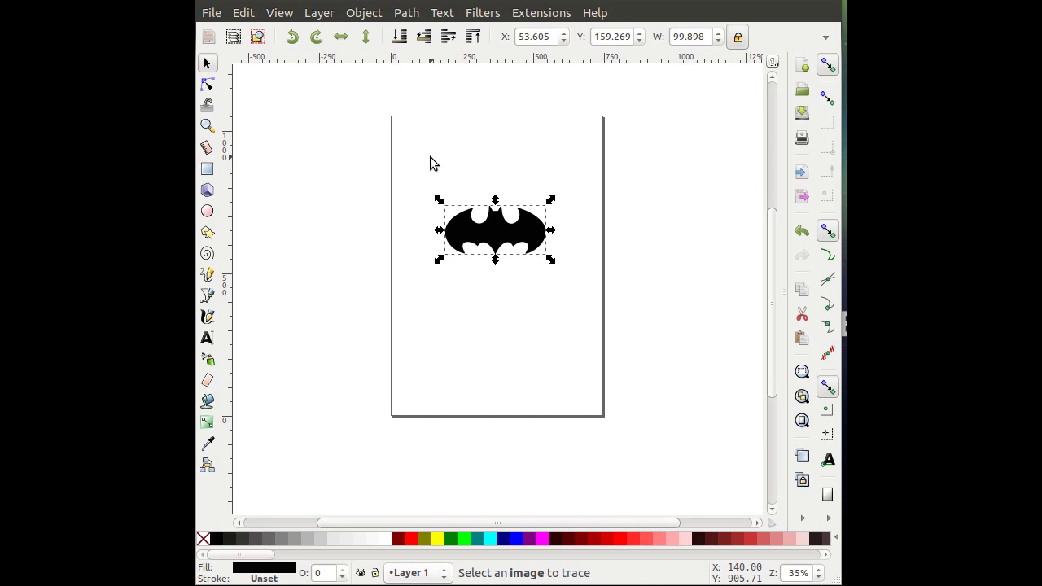
pyautogui.click(350, 13)
pyautogui.click(406, 34)
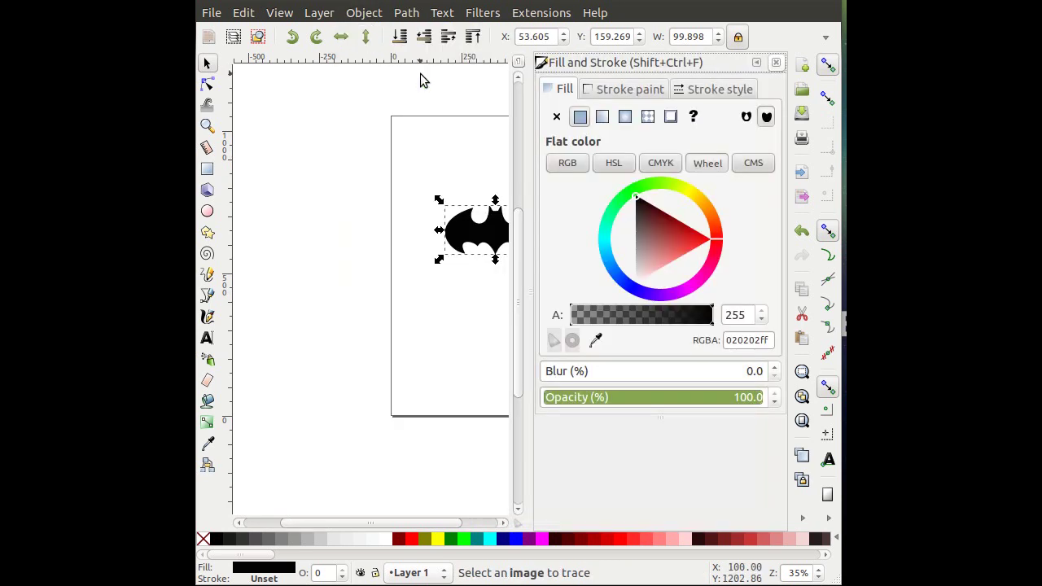
pyautogui.click(557, 117)
pyautogui.click(598, 91)
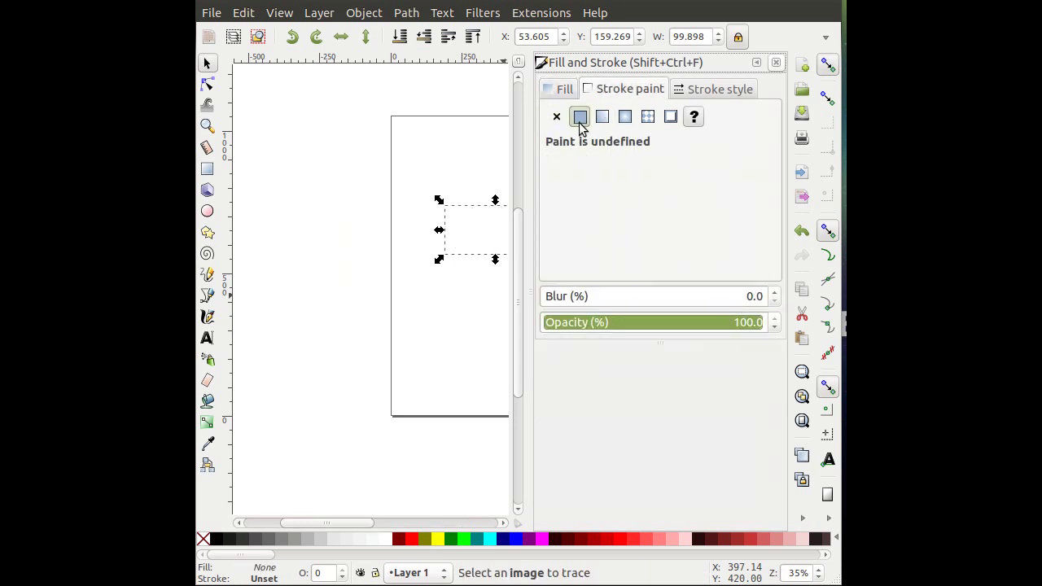
pyautogui.click(580, 117)
# Step: Duplicate the bat outline and move the copy straight down below it
pyautogui.moveTo(475, 263); pyautogui.dragTo(357, 255)
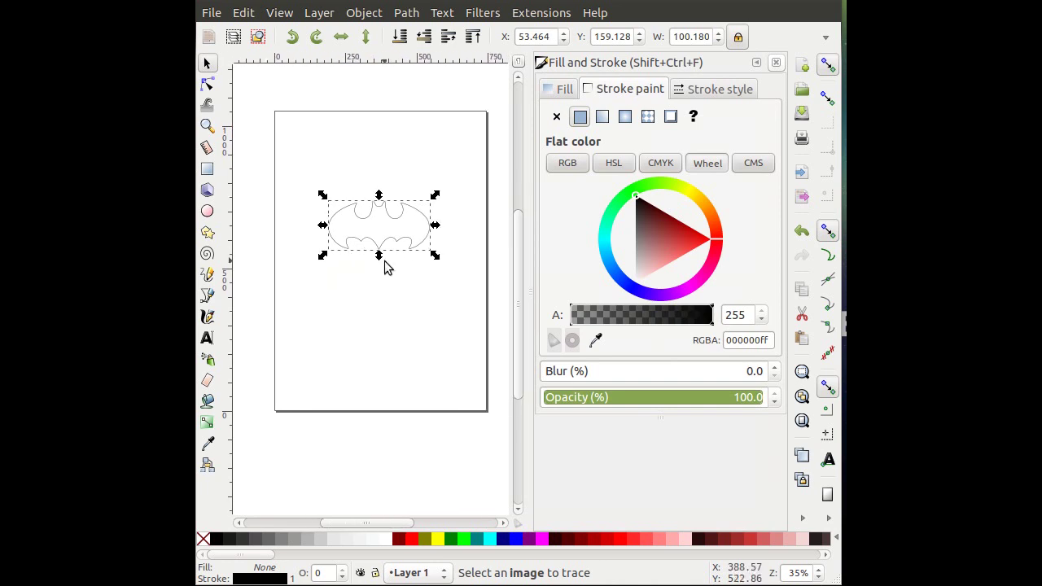
pyautogui.hotkey('ctrl', 'd')
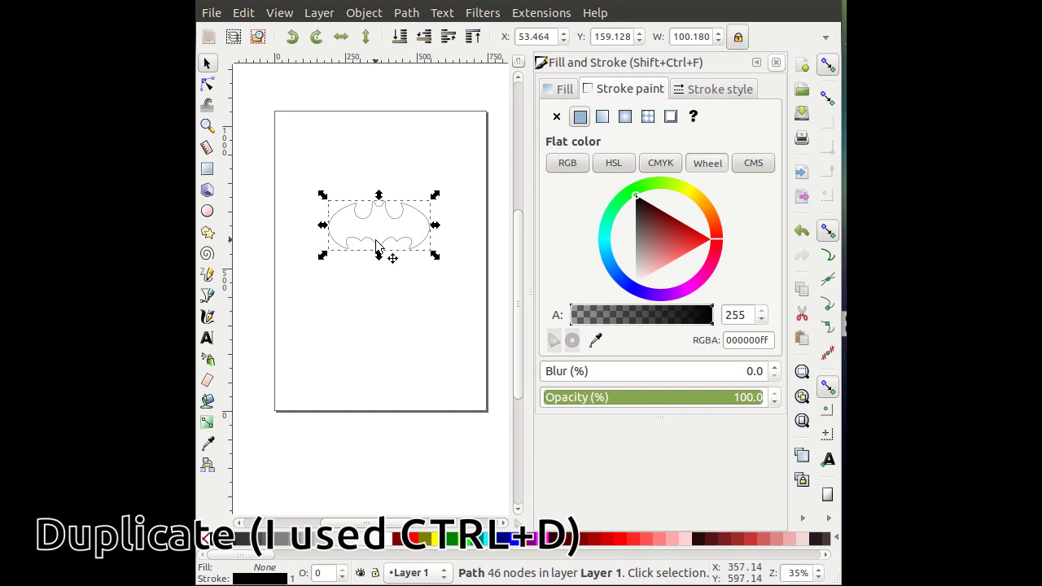
pyautogui.hotkey('ctrl', 'd')
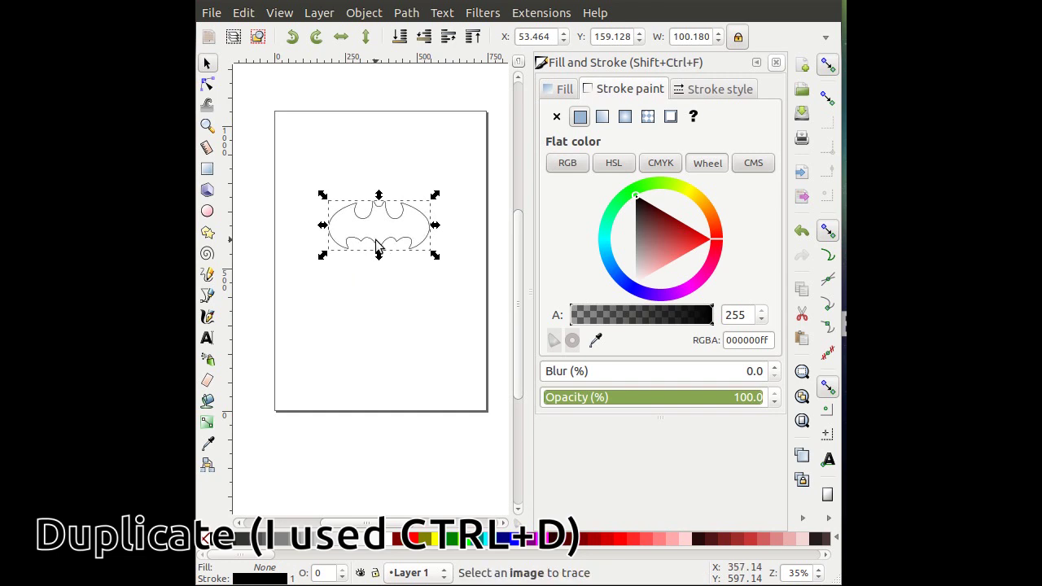
pyautogui.moveTo(382, 246); pyautogui.dragTo(384, 318)
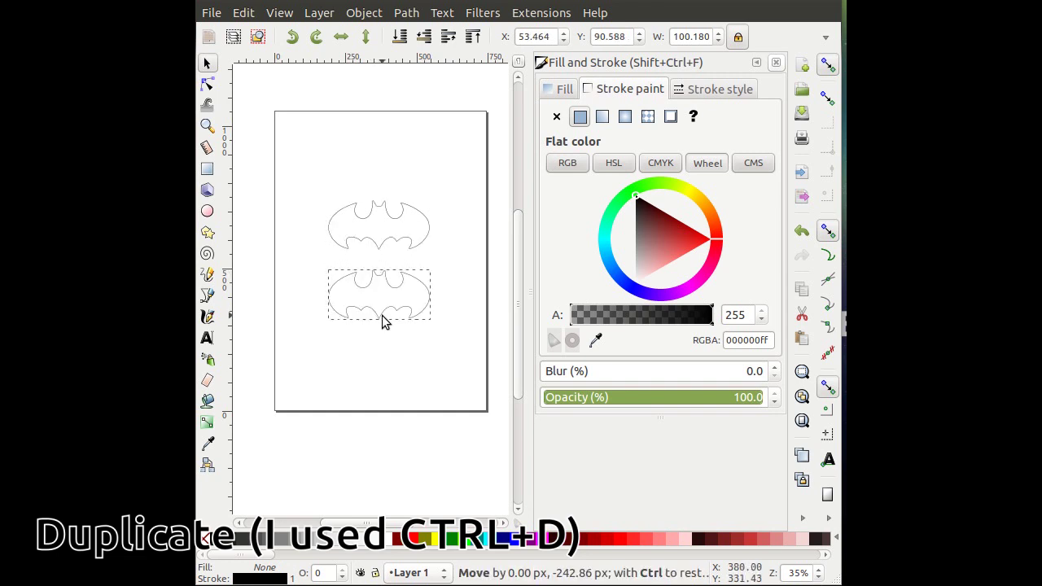
# Step: Set the upper bat's stroke width to 0.75 mm and convert the stroke to a path
pyautogui.click(429, 226)
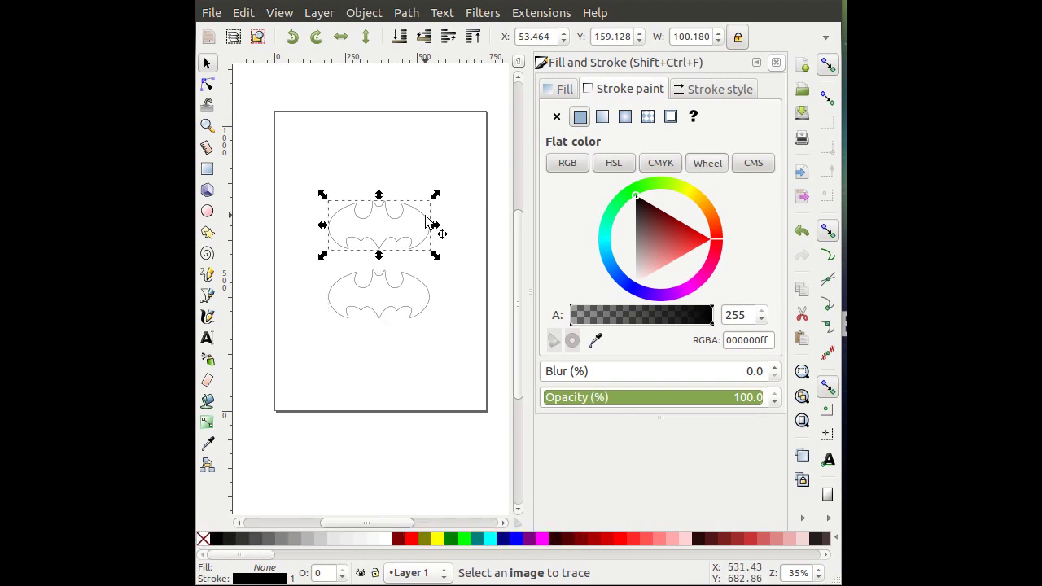
pyautogui.click(680, 91)
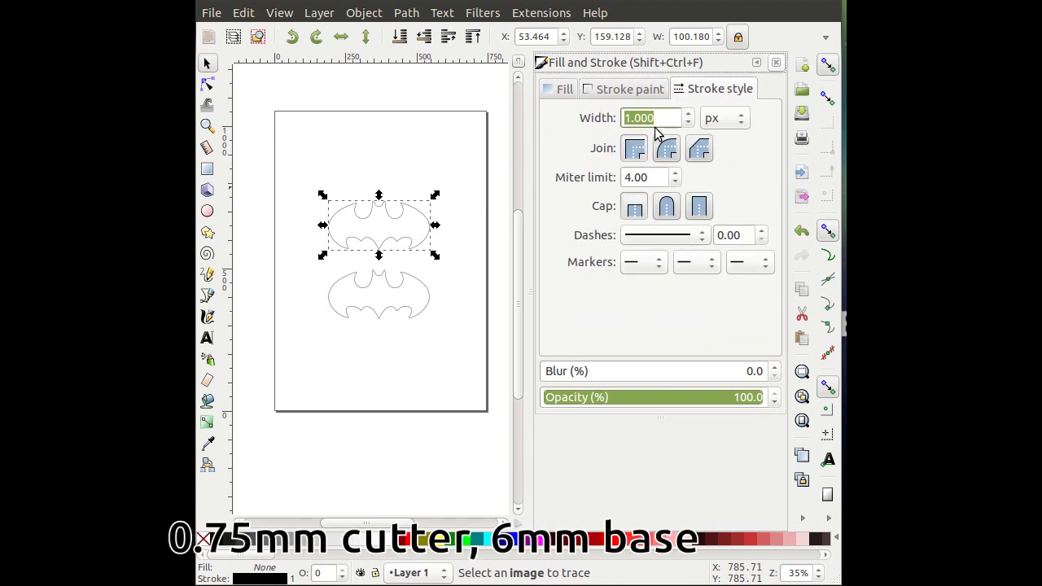
pyautogui.click(713, 120)
pyautogui.click(727, 81)
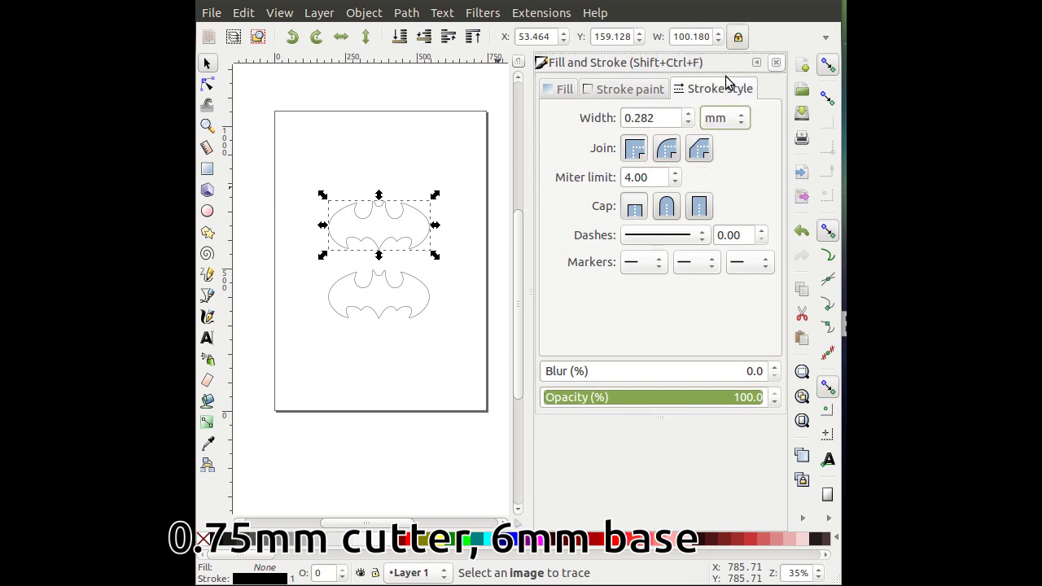
pyautogui.moveTo(634, 118); pyautogui.dragTo(665, 119)
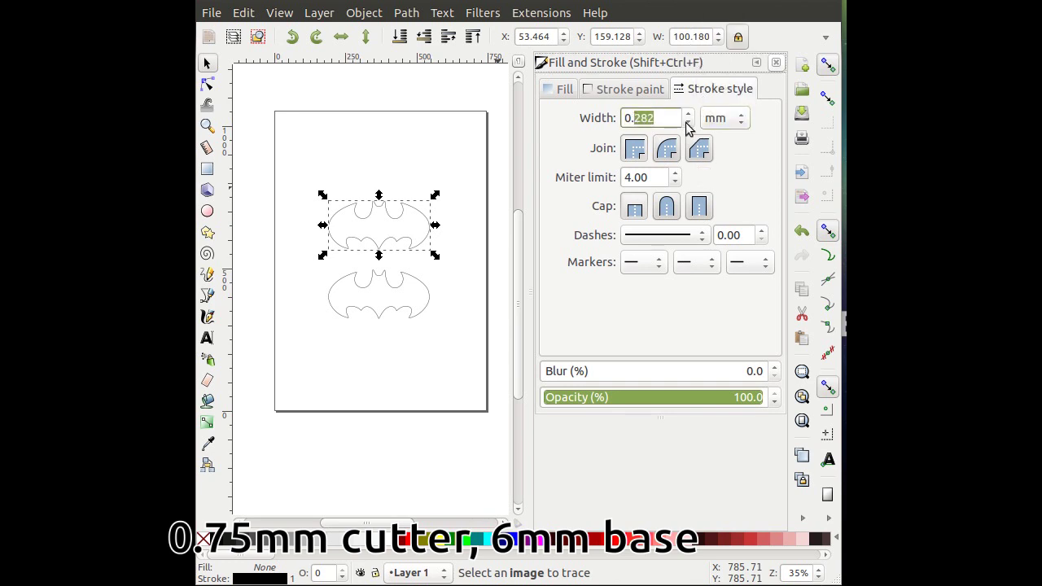
pyautogui.write('75')
pyautogui.press('Return')
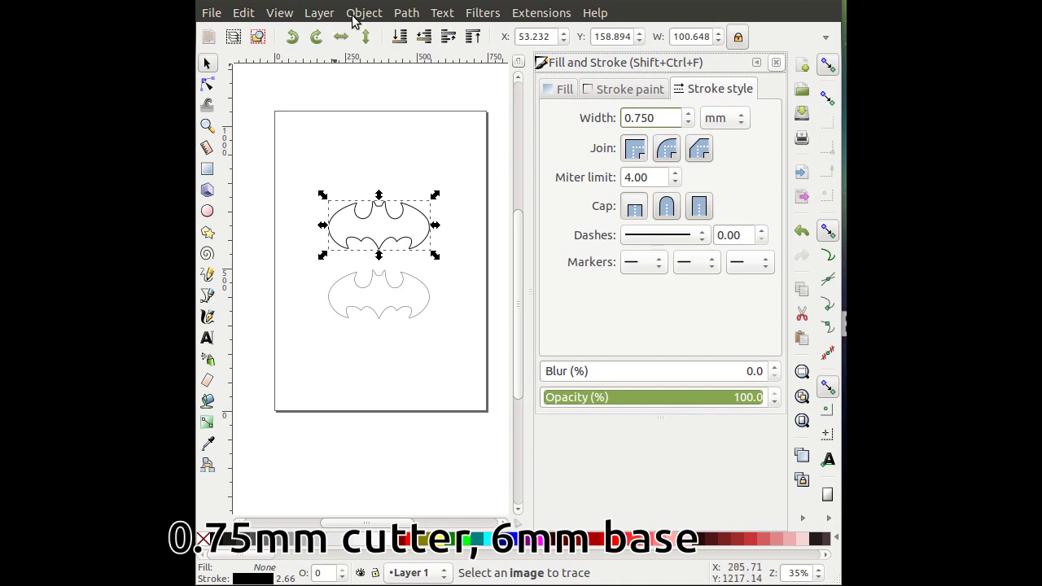
pyautogui.click(404, 13)
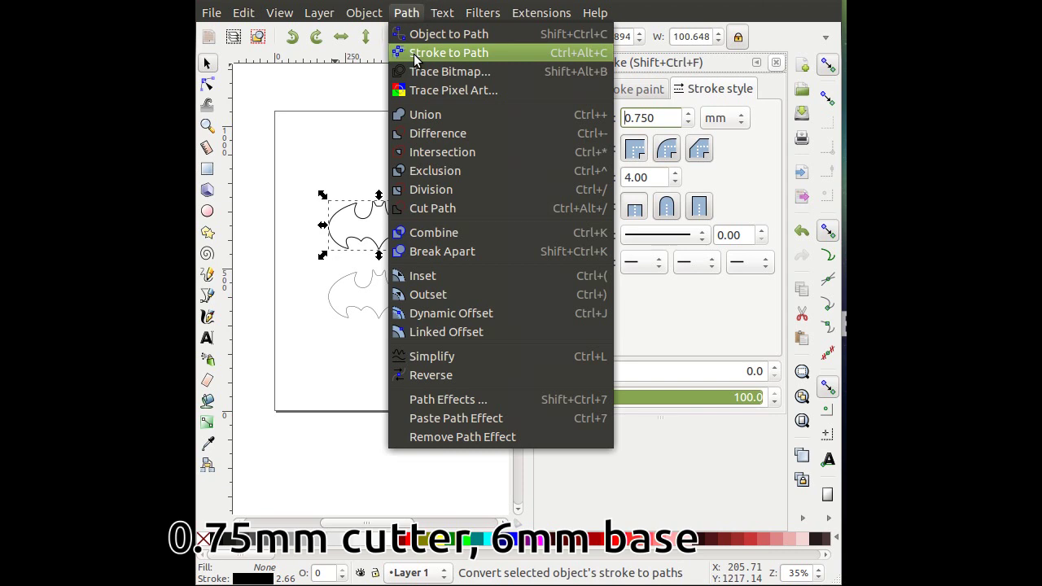
pyautogui.click(449, 52)
# Step: Set the lower bat's stroke width to 6 mm and convert the stroke to a path
pyautogui.click(417, 289)
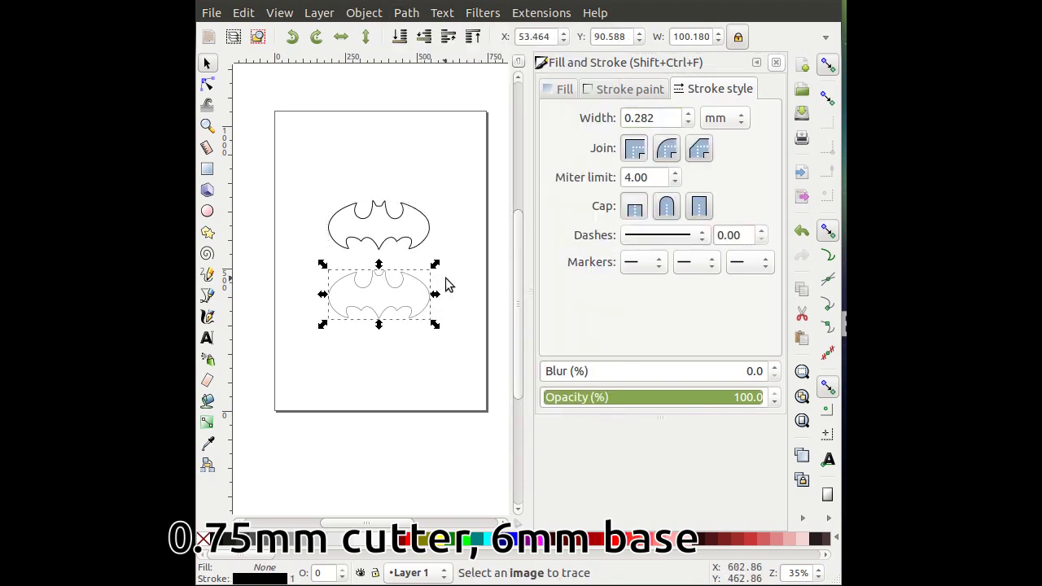
pyautogui.tripleClick(660, 121)
pyautogui.write('6')
pyautogui.press('Return')
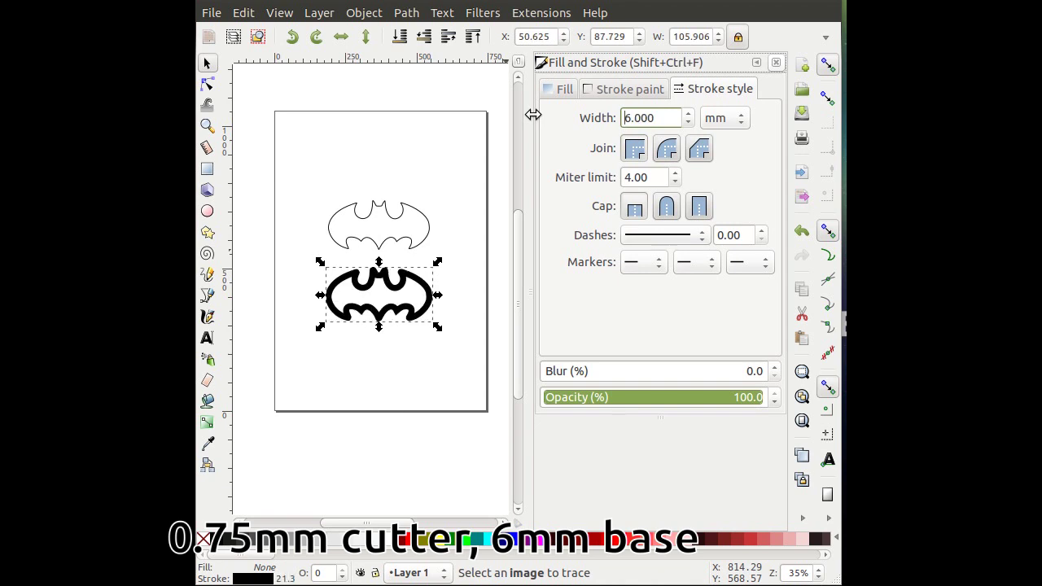
pyautogui.click(406, 12)
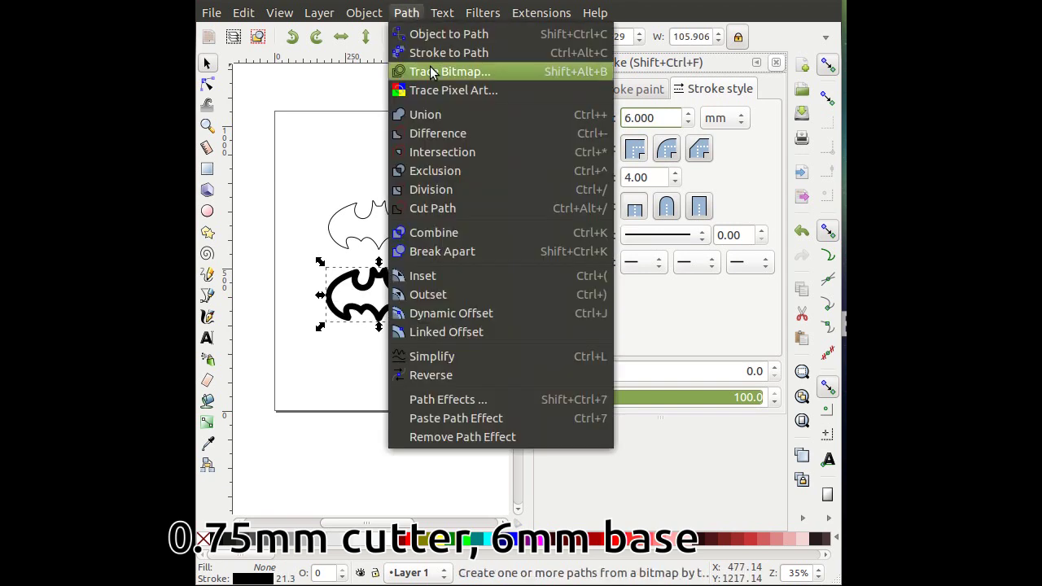
pyautogui.click(471, 56)
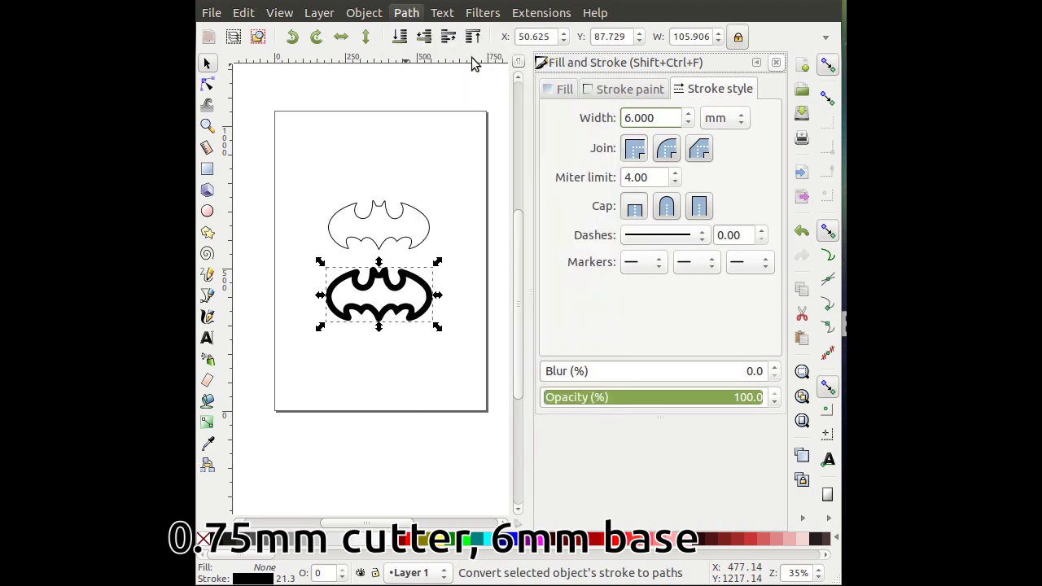
pyautogui.click(419, 218)
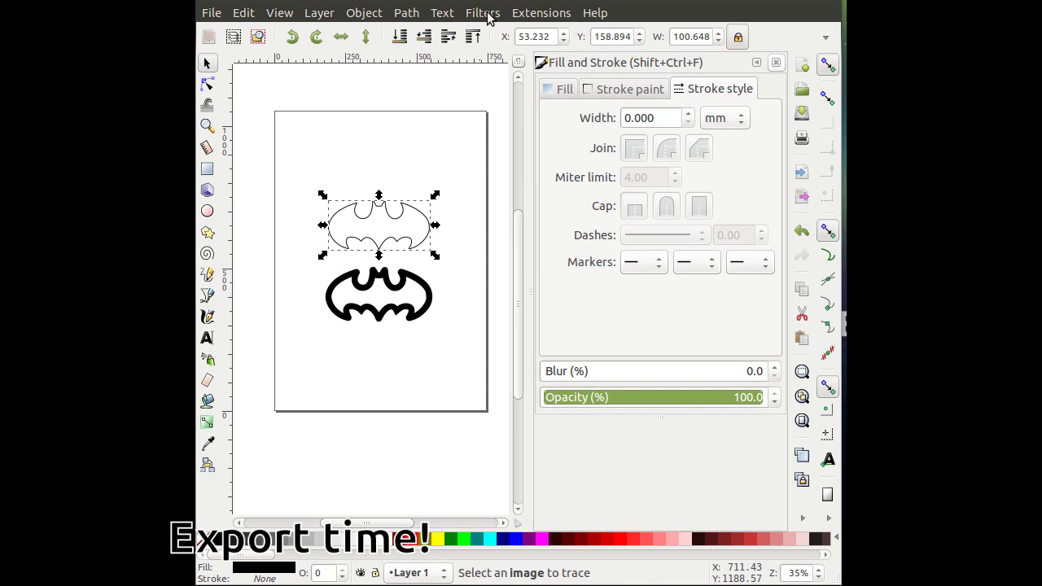
# Step: Run Paths to OpenSCAD on the upper bat, writing Batman/batman_cut.scad at 25 mm height
pyautogui.click(540, 13)
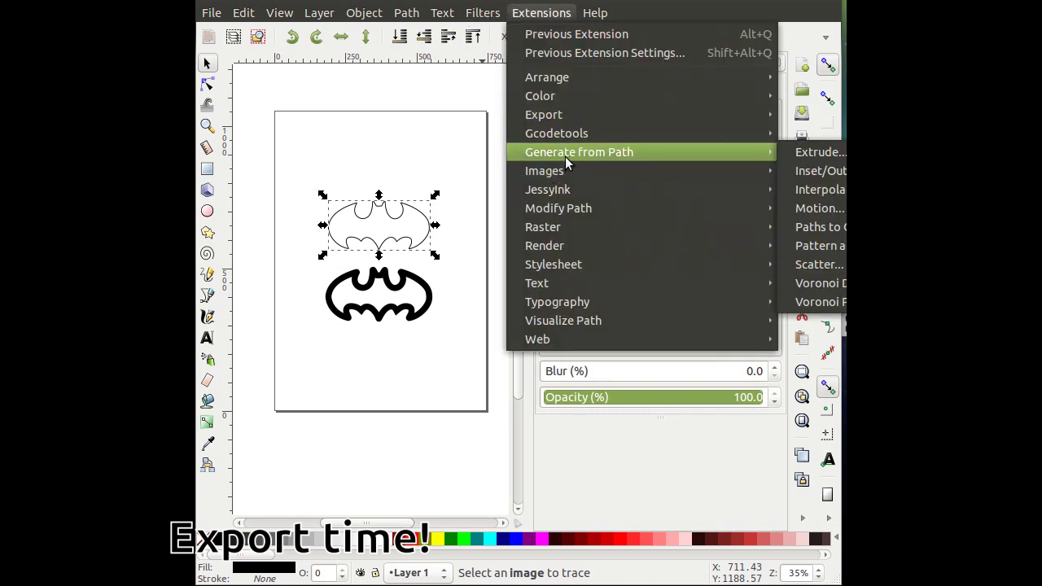
pyautogui.click(818, 227)
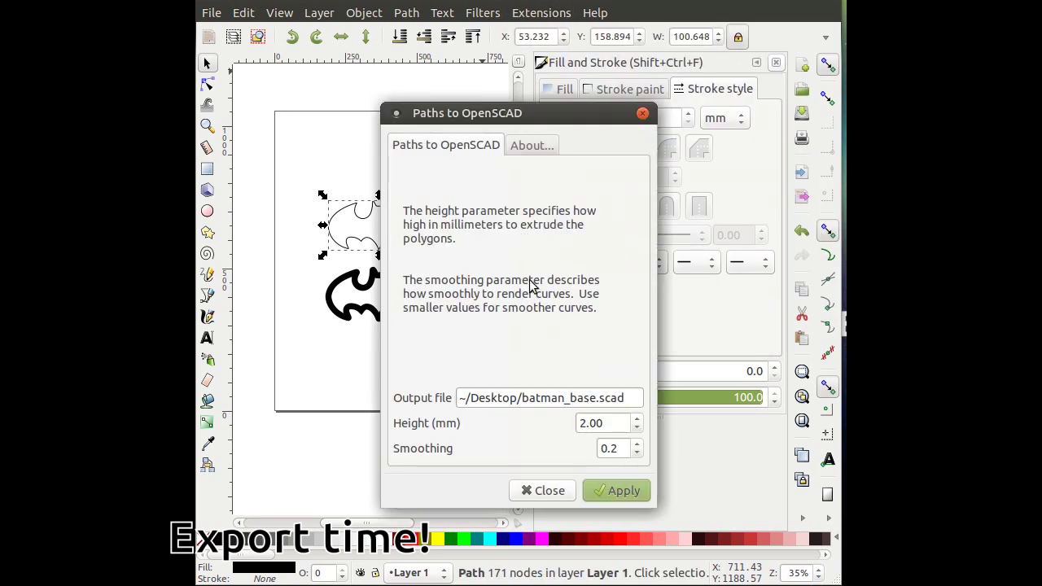
pyautogui.click(523, 398)
pyautogui.write('Batman/')
pyautogui.press('End')
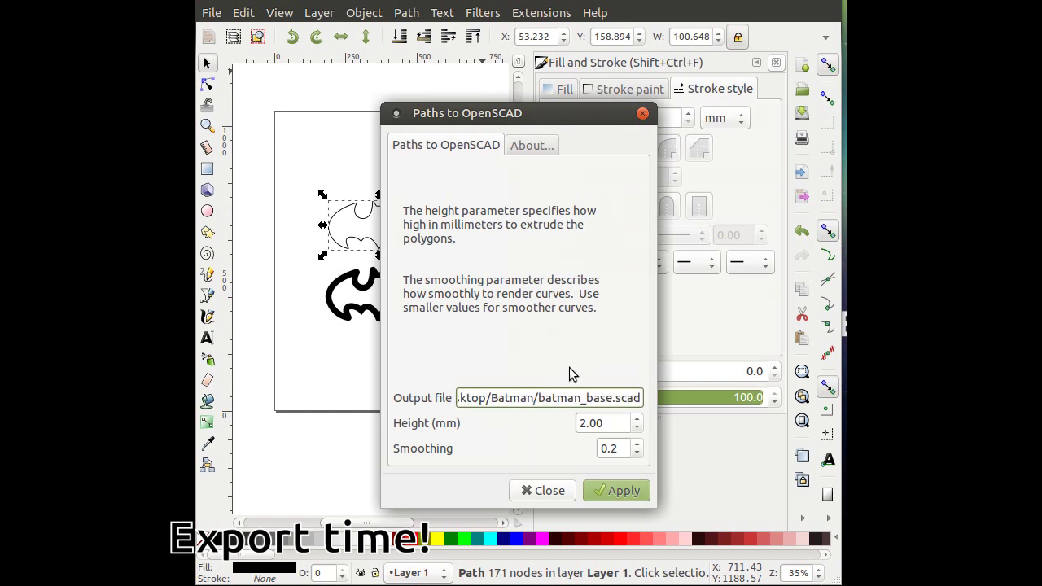
pyautogui.press('Left')
pyautogui.press('Left')
pyautogui.press('Left')
pyautogui.hotkey('shift', 'Left')
pyautogui.hotkey('shift', 'Left')
pyautogui.hotkey('shift', 'Left')
pyautogui.hotkey('shift', 'Left')
pyautogui.write('cut')
pyautogui.press('Tab')
pyautogui.press('Home')
pyautogui.write('5')
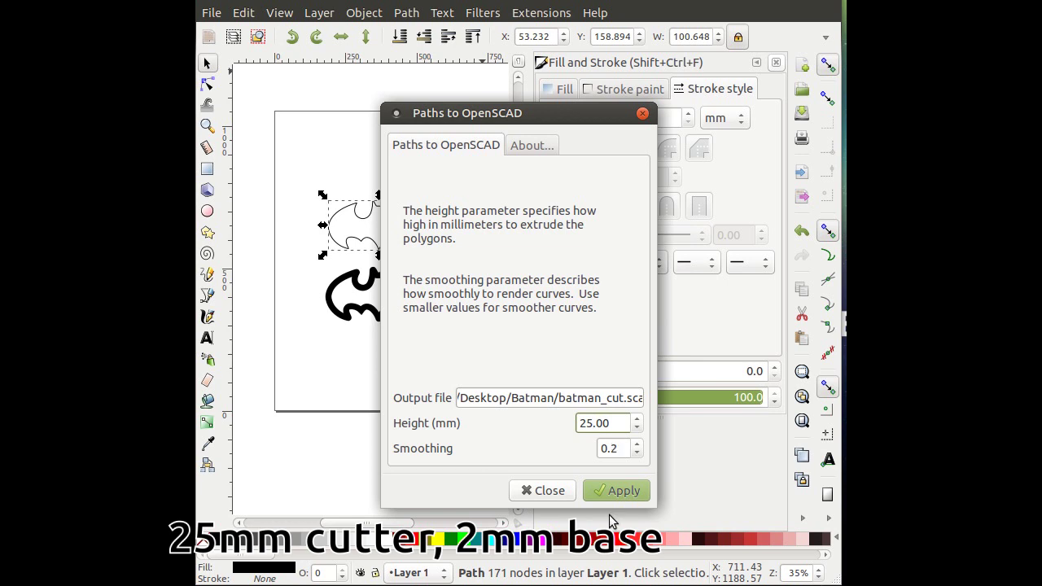
pyautogui.click(613, 491)
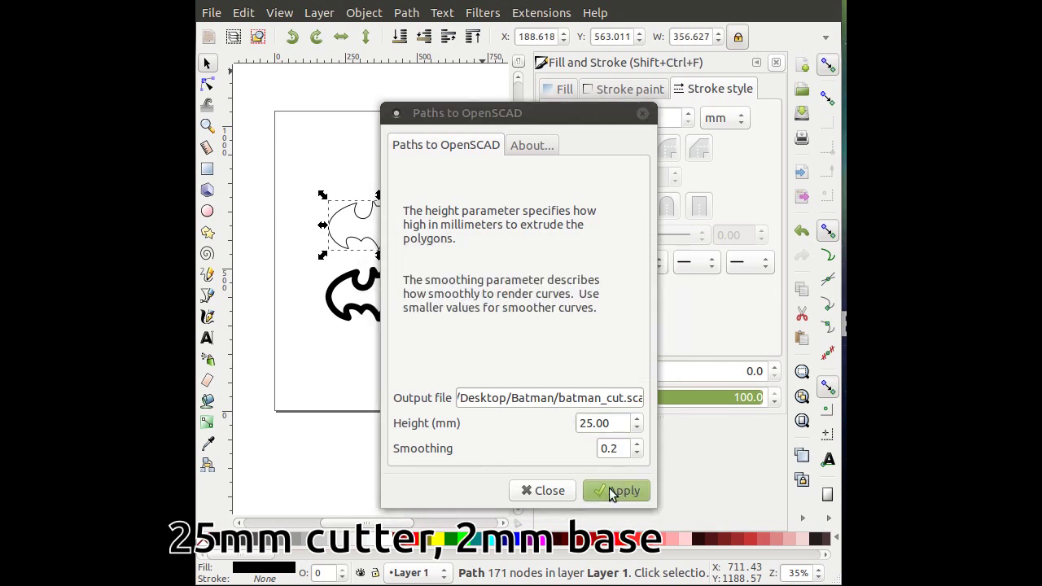
pyautogui.click(544, 490)
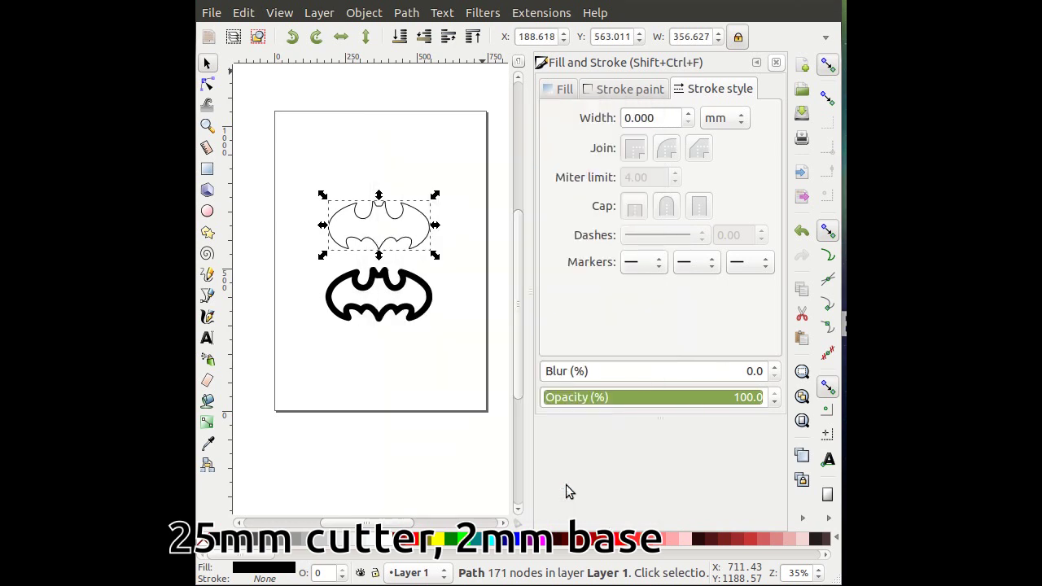
# Step: Run Paths to OpenSCAD on the thick lower bat, writing batman_base.scad at 2 mm height
pyautogui.click(429, 297)
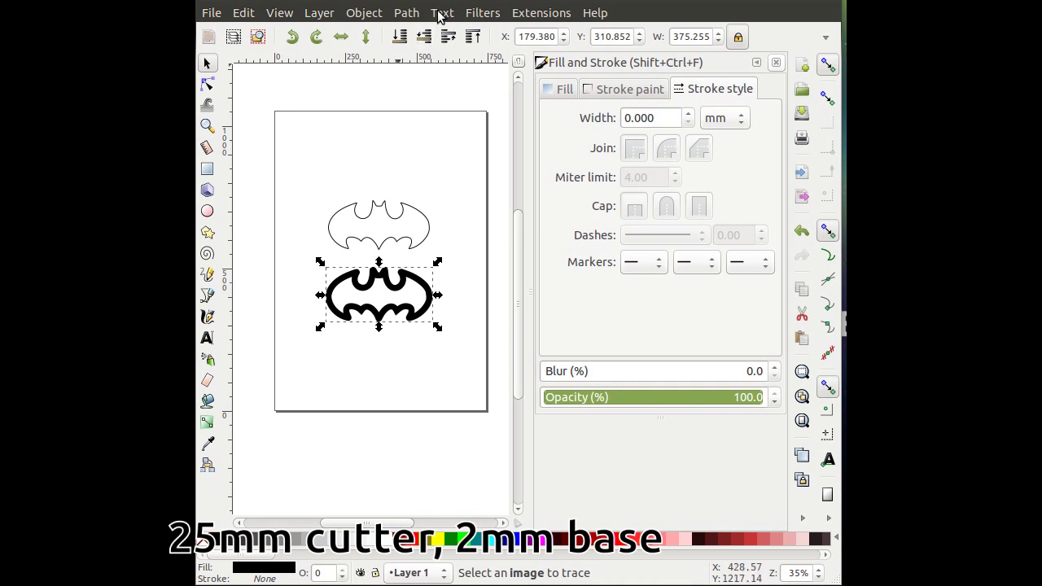
pyautogui.click(541, 12)
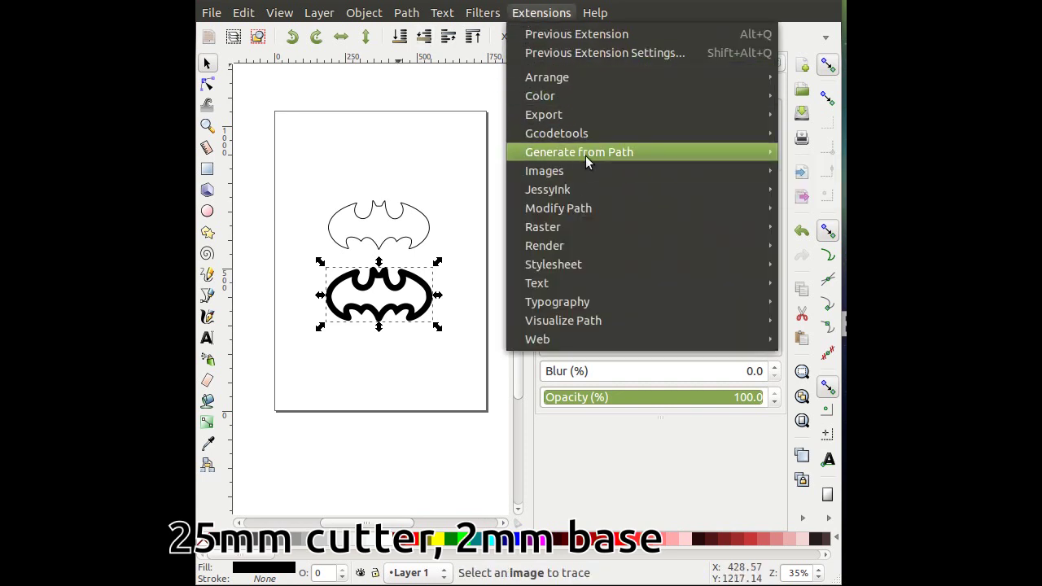
pyautogui.moveTo(579, 153)
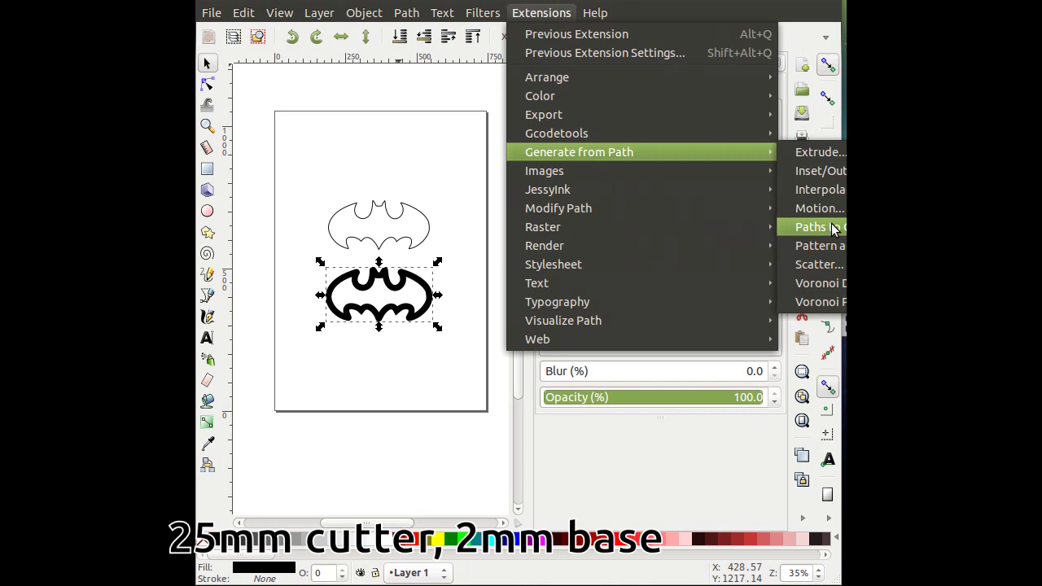
pyautogui.click(834, 231)
pyautogui.click(624, 395)
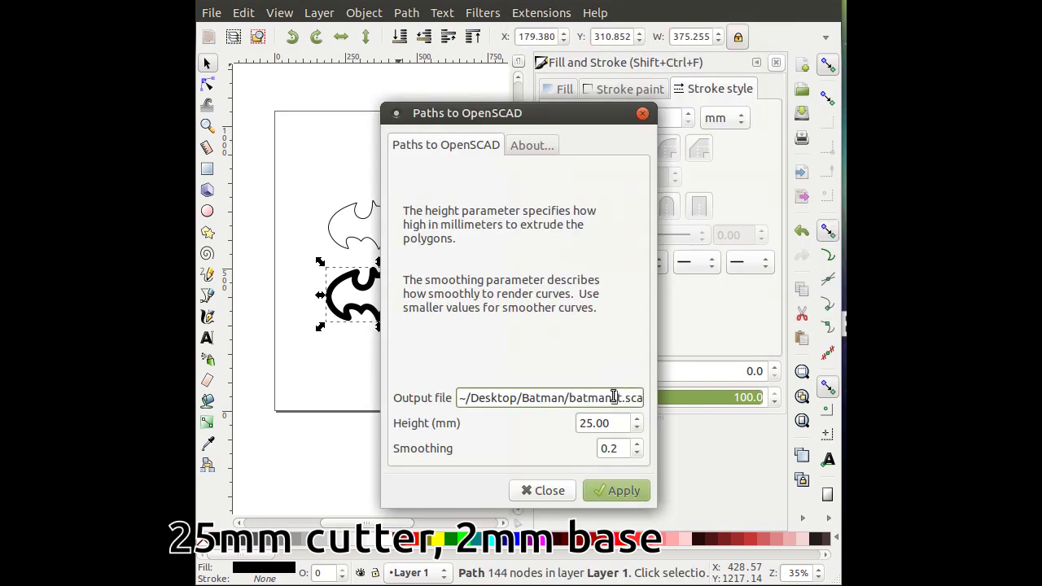
pyautogui.write('_base')
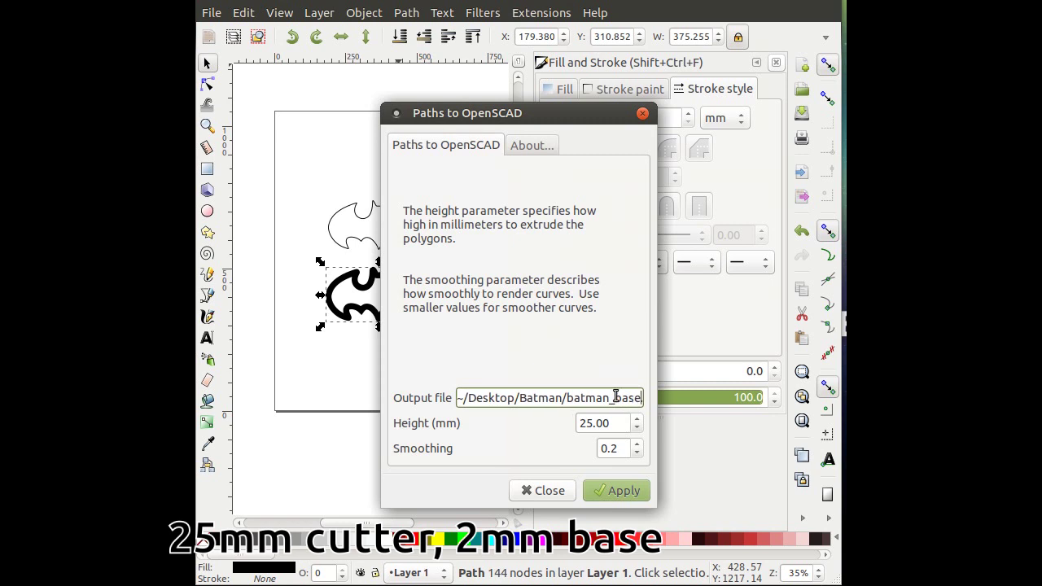
pyautogui.click(590, 425)
pyautogui.press('BackSpace')
pyautogui.click(603, 484)
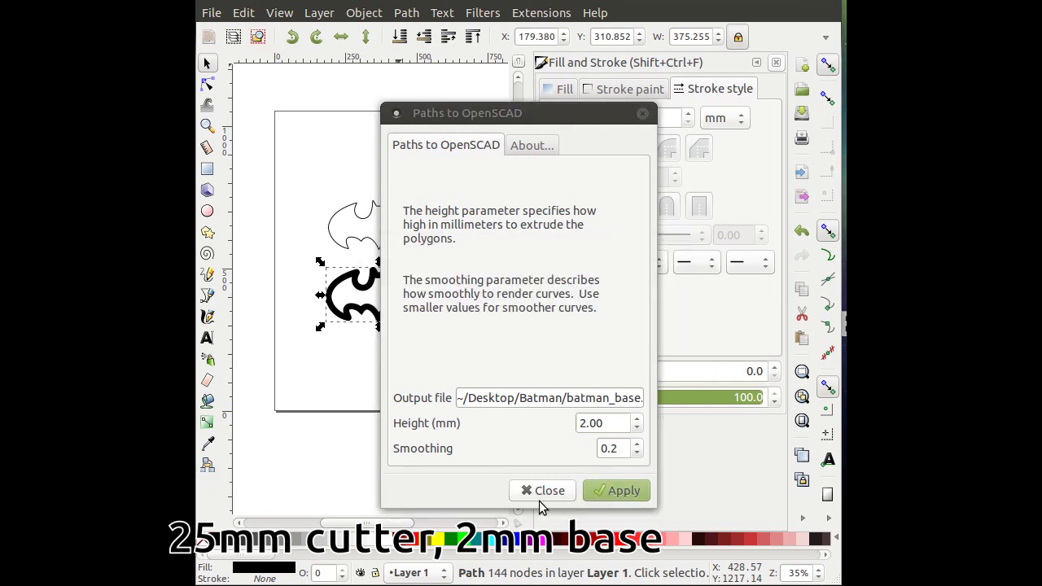
pyautogui.click(539, 498)
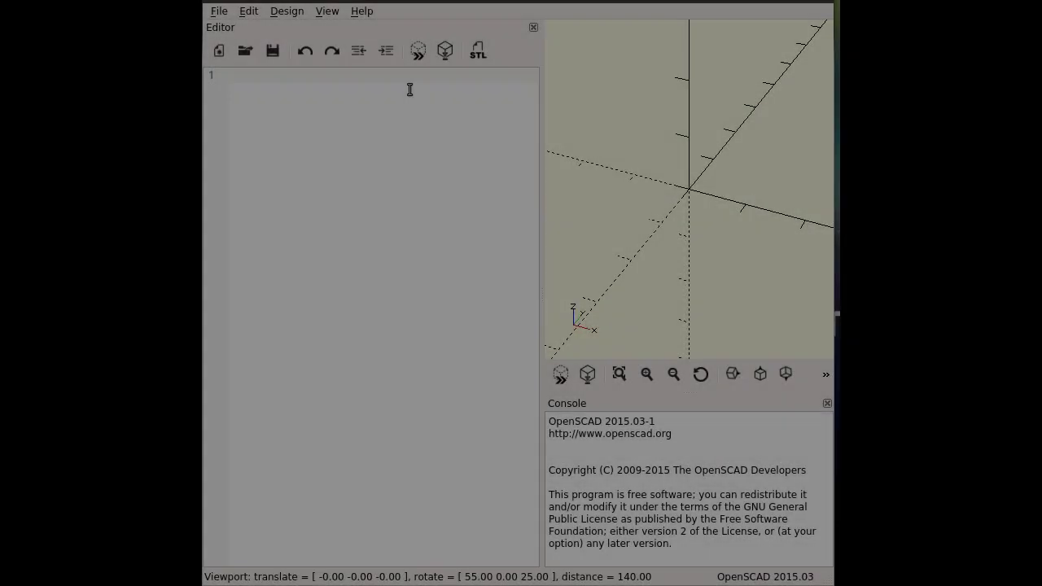
# Step: Open batman_base.scad in OpenSCAD, then zoom out and orbit to see the whole outline
pyautogui.click(219, 12)
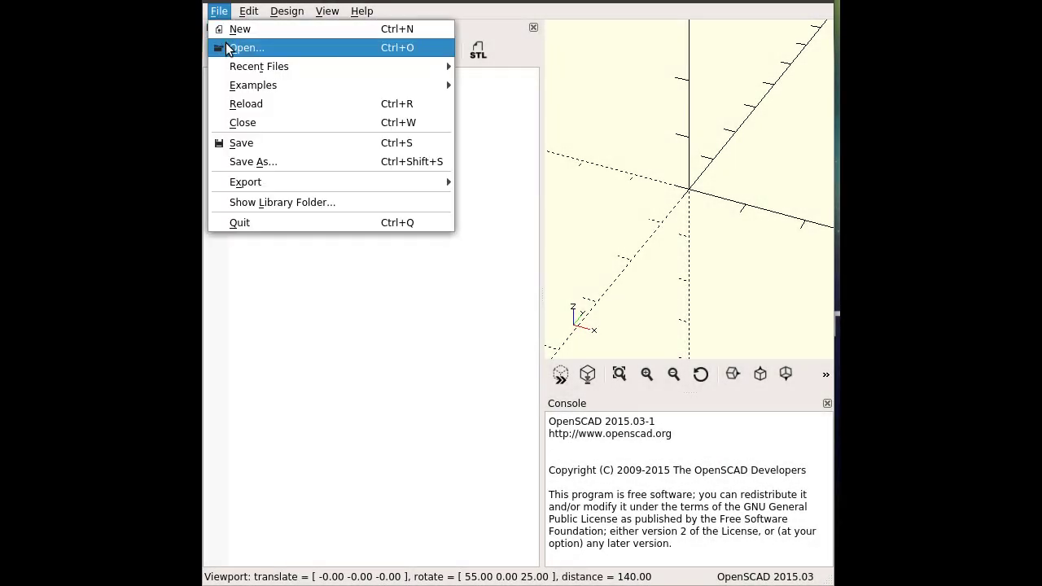
pyautogui.click(228, 48)
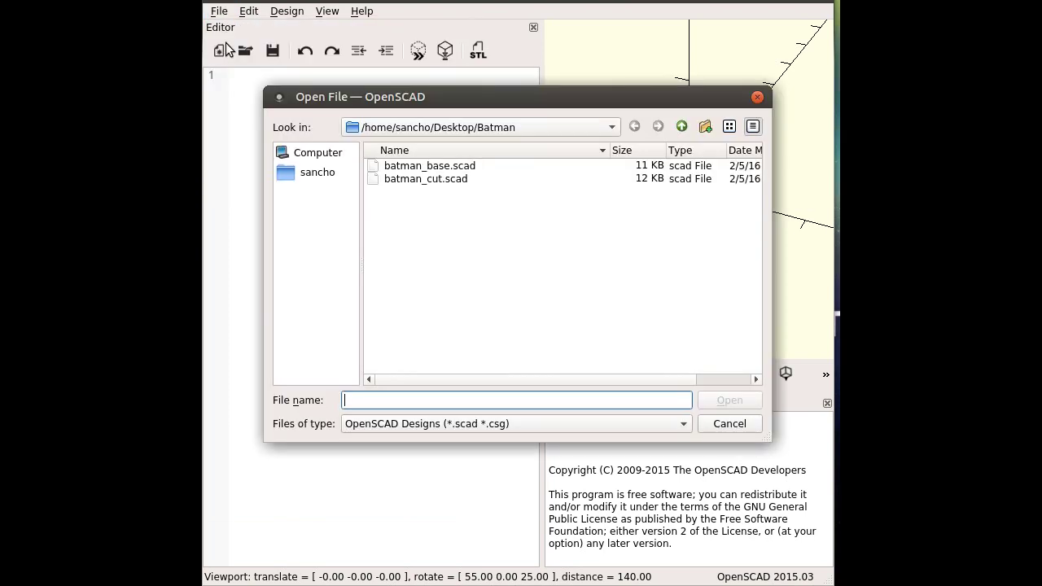
pyautogui.click(440, 166)
pyautogui.click(722, 401)
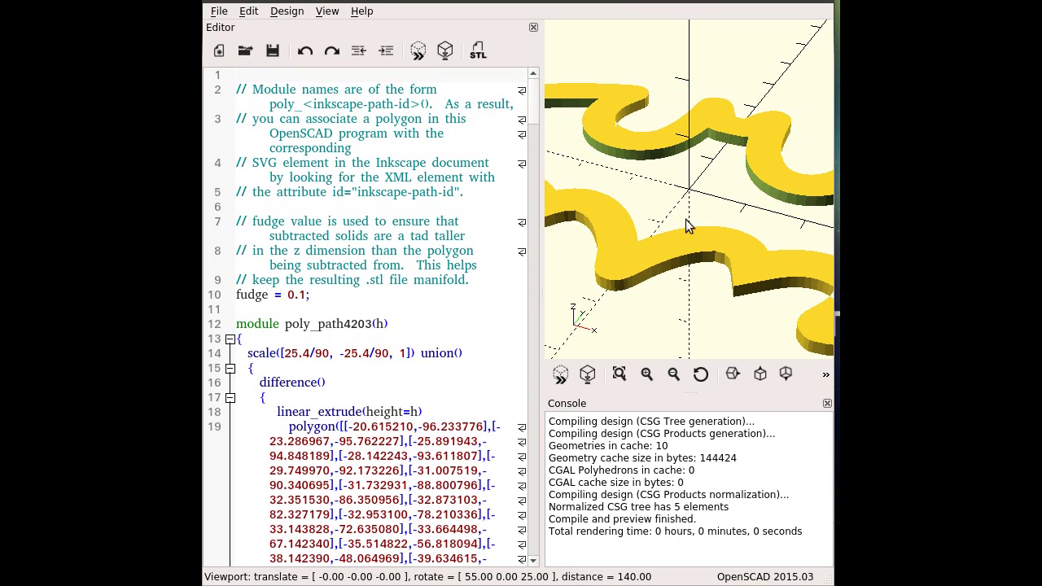
pyautogui.scroll(-3, 685, 230)
pyautogui.scroll(-3, 667, 234)
pyautogui.moveTo(664, 236)
pyautogui.mouseDown()
pyautogui.moveTo(634, 256)
pyautogui.moveTo(669, 258)
pyautogui.mouseUp()
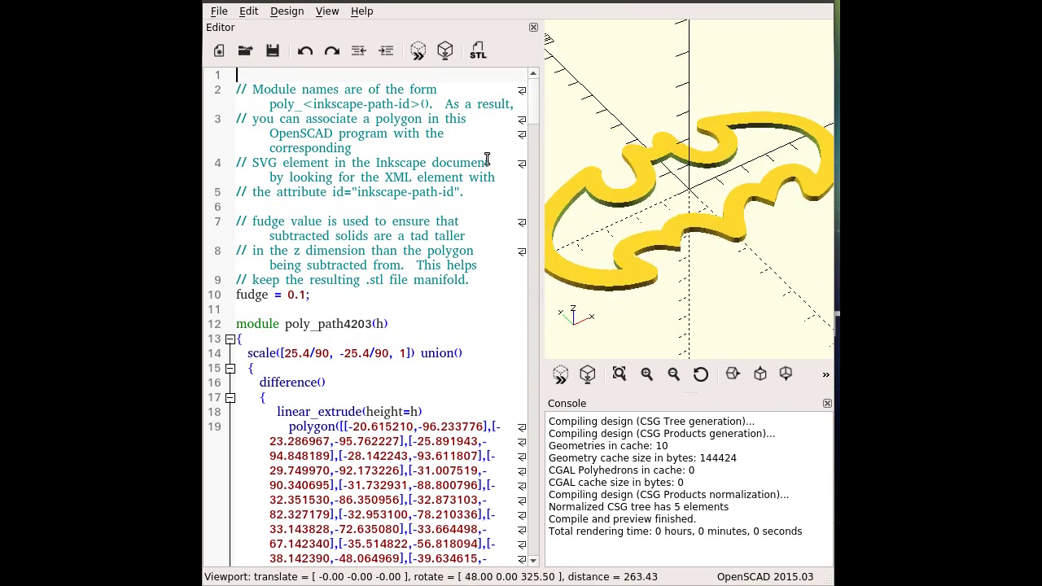
# Step: Open batman_cut.scad from the Batman folder
pyautogui.click(218, 17)
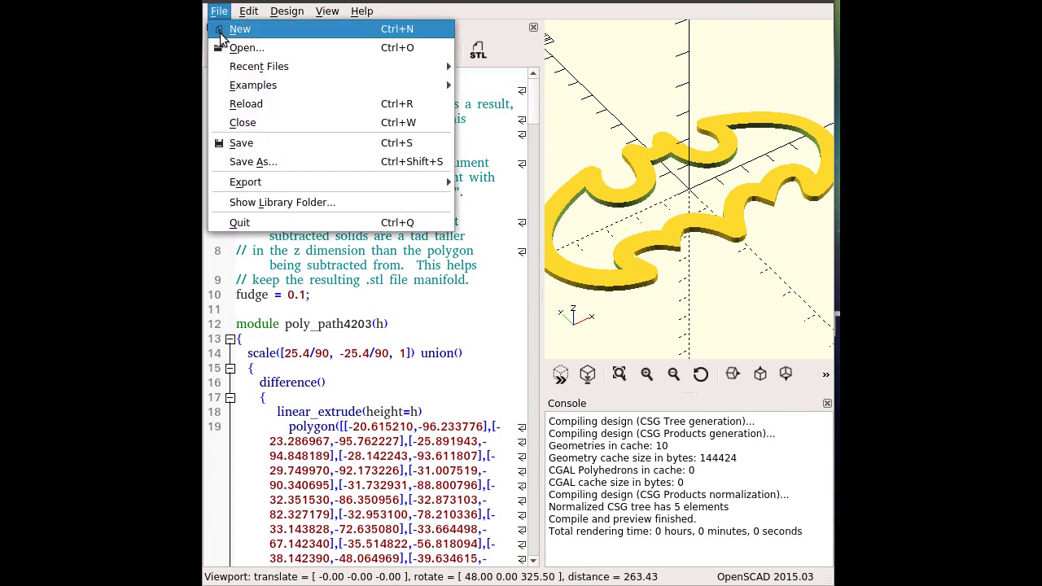
pyautogui.click(223, 47)
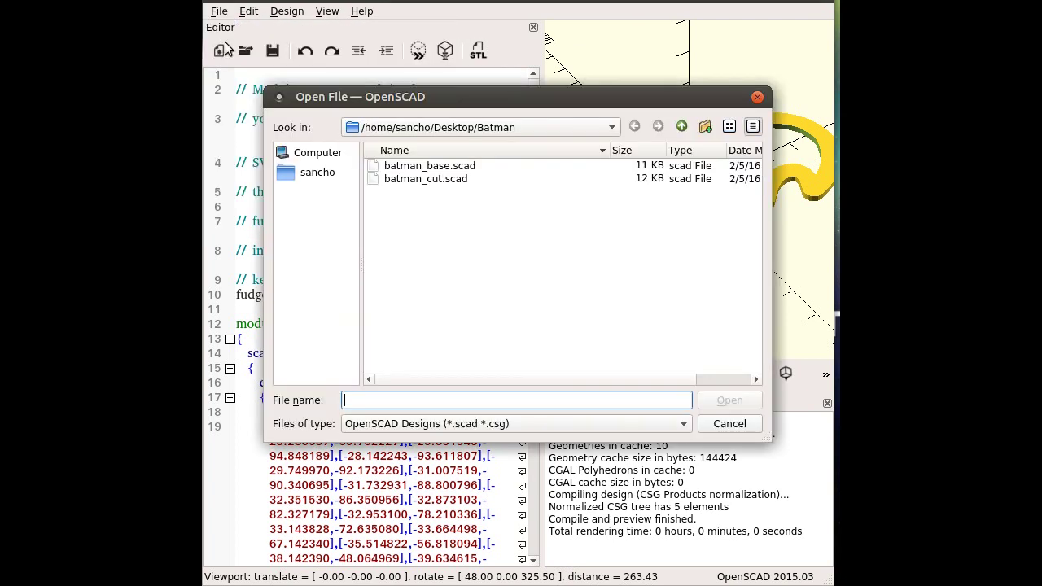
pyautogui.click(450, 179)
pyautogui.click(729, 400)
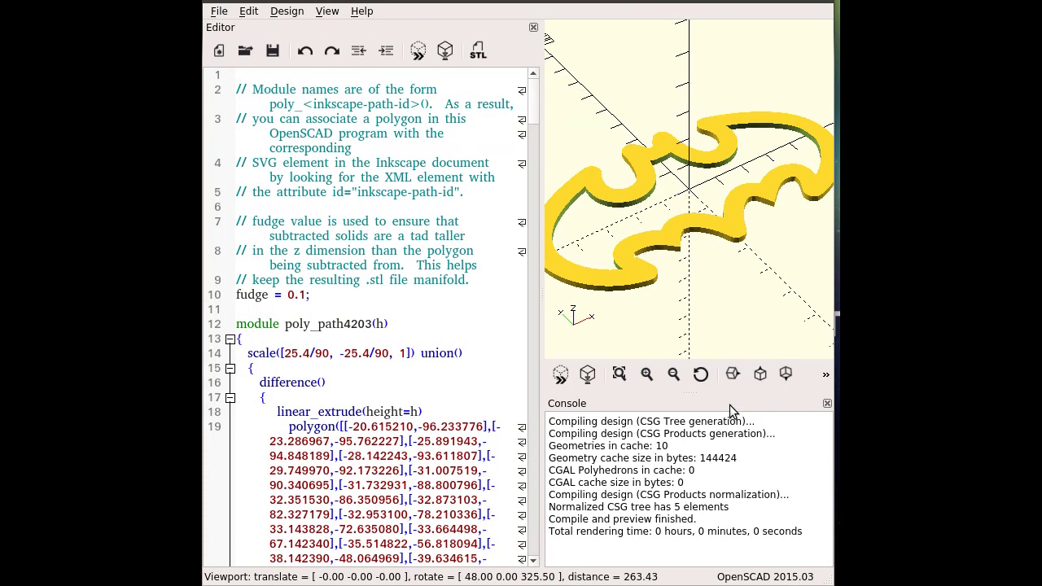
pyautogui.click(700, 374)
# Step: Inspect the 25 mm tall bat walls in the preview and select all the cut code for copying
pyautogui.scroll(-5, 651, 269)
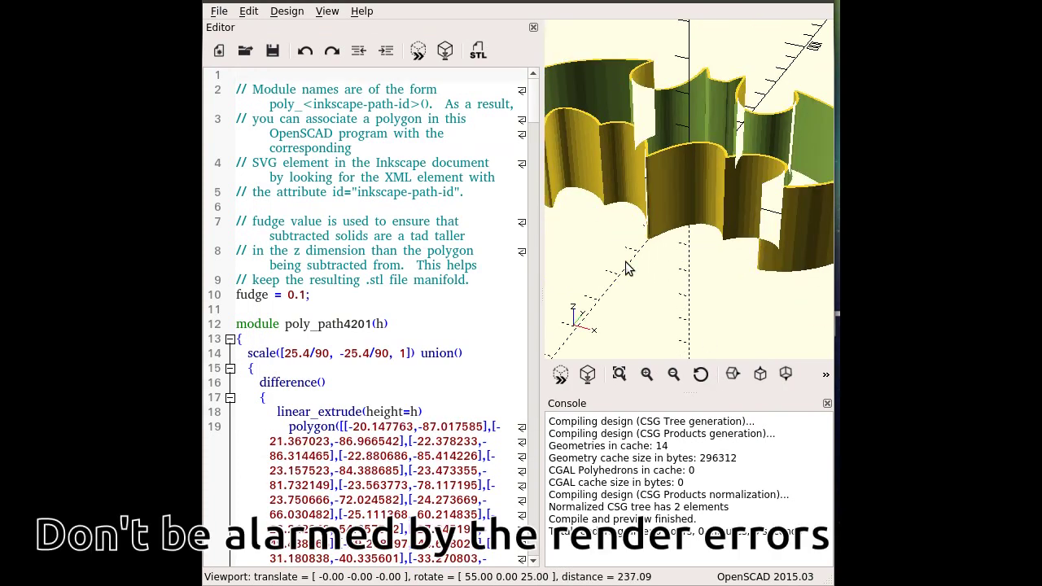
pyautogui.moveTo(631, 271); pyautogui.dragTo(683, 265)
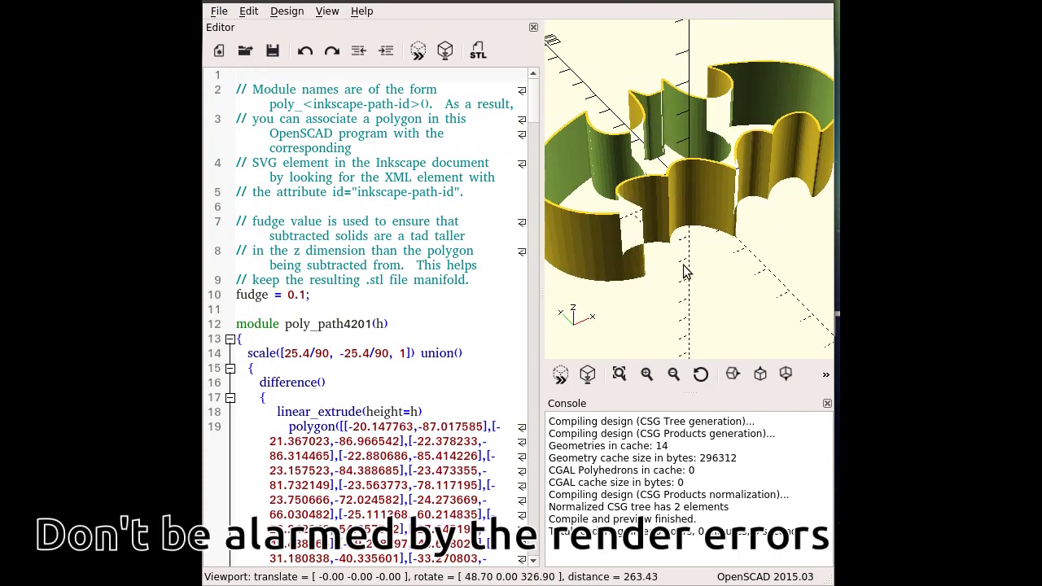
pyautogui.click(397, 312)
pyautogui.hotkey('ctrl', 'a')
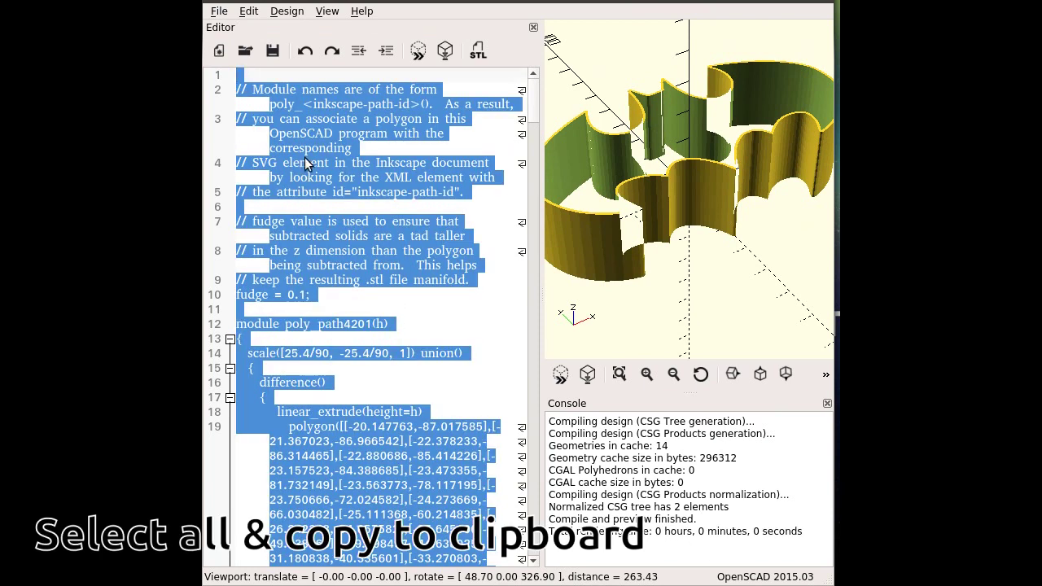
# Step: Reopen batman_base.scad from the Batman folder
pyautogui.click(219, 12)
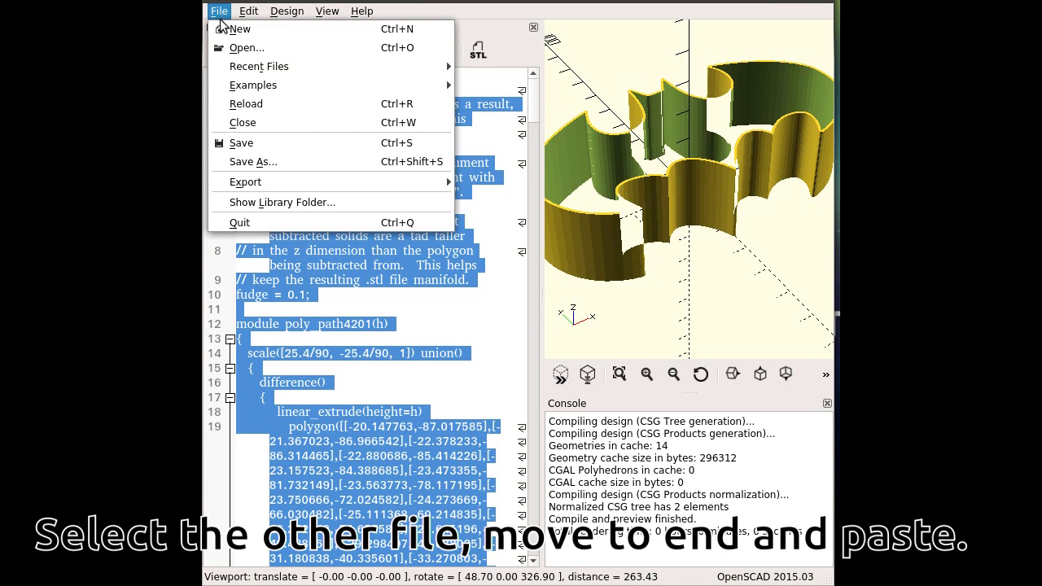
pyautogui.click(235, 49)
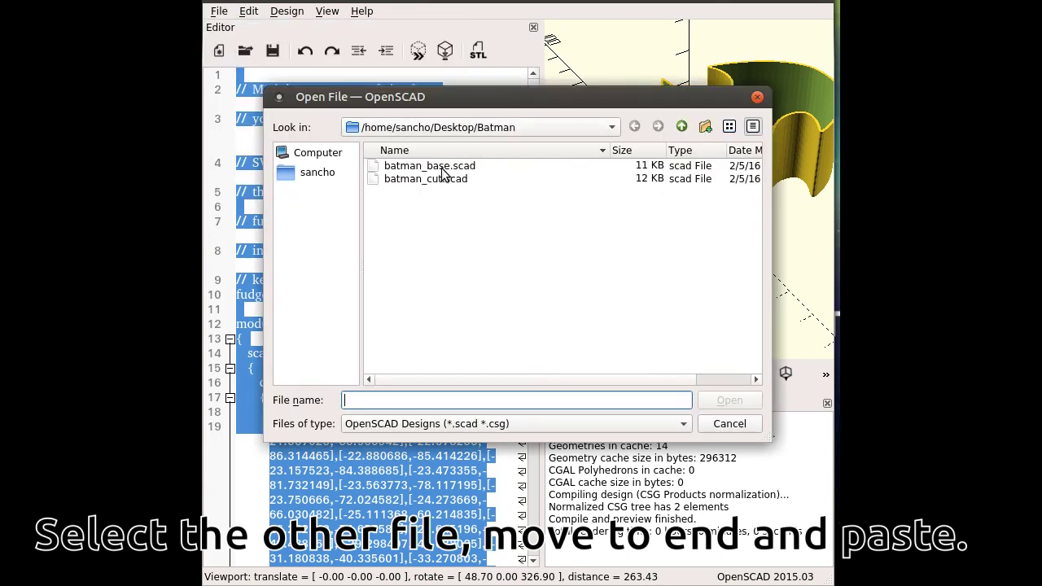
pyautogui.doubleClick(441, 167)
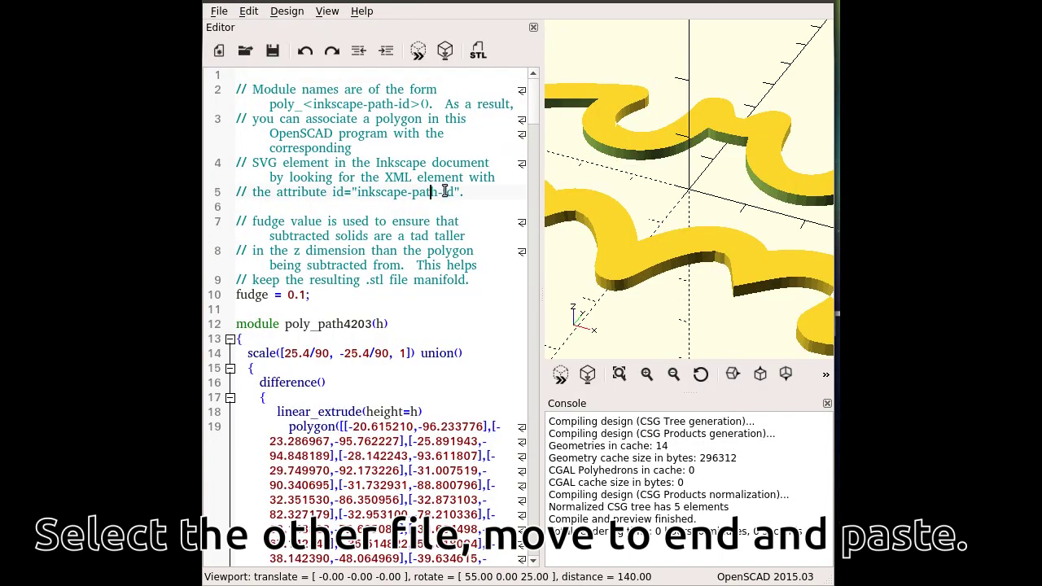
pyautogui.moveTo(535, 111); pyautogui.dragTo(547, 325)
# Step: Paste the copied cut code on a new line after the base code's end, then render
pyautogui.hotkey('ctrl', 'End')
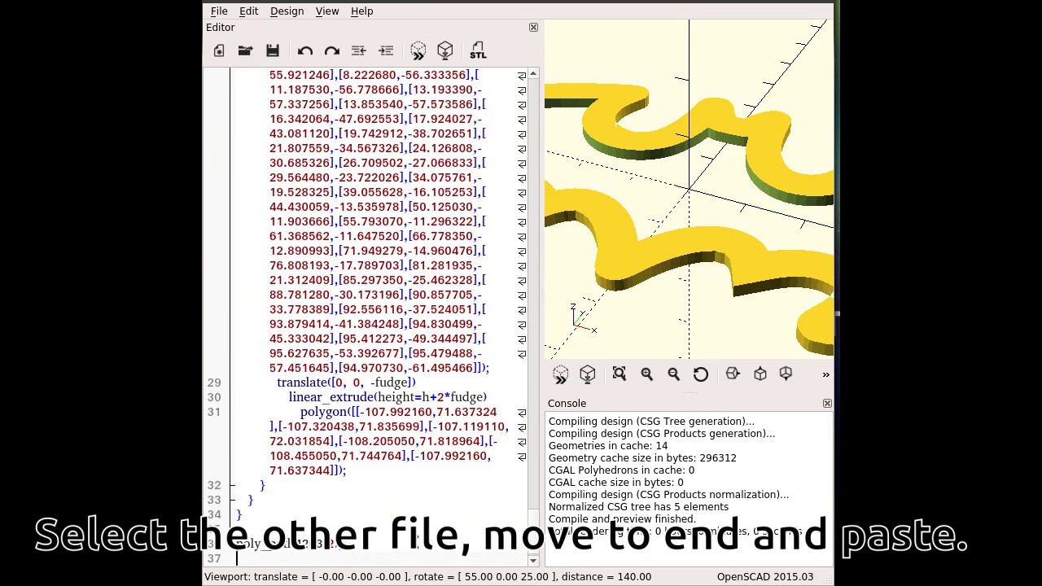
pyautogui.press('Return')
pyautogui.hotkey('ctrl', 'v')
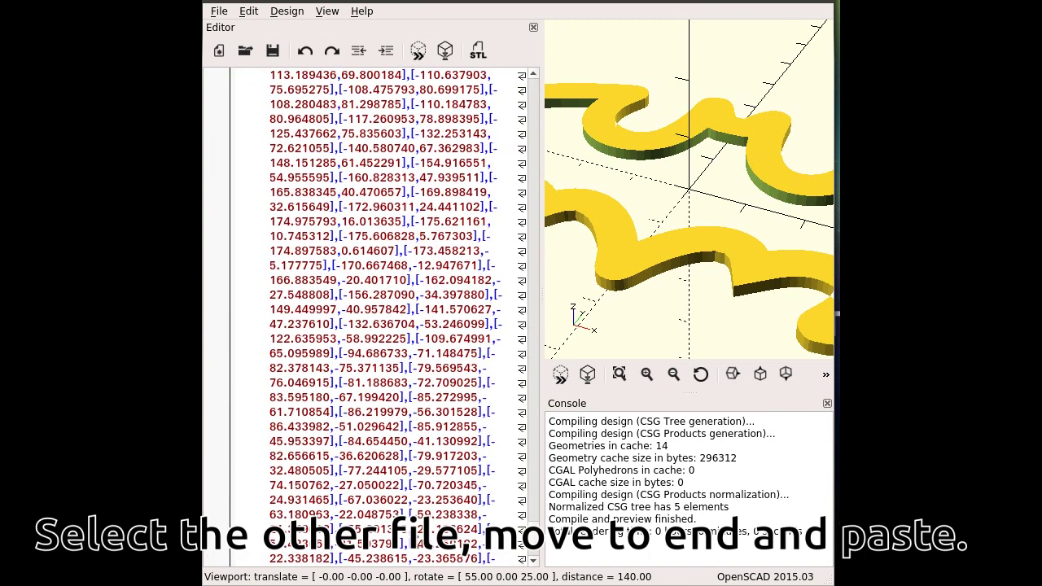
pyautogui.press('F6')
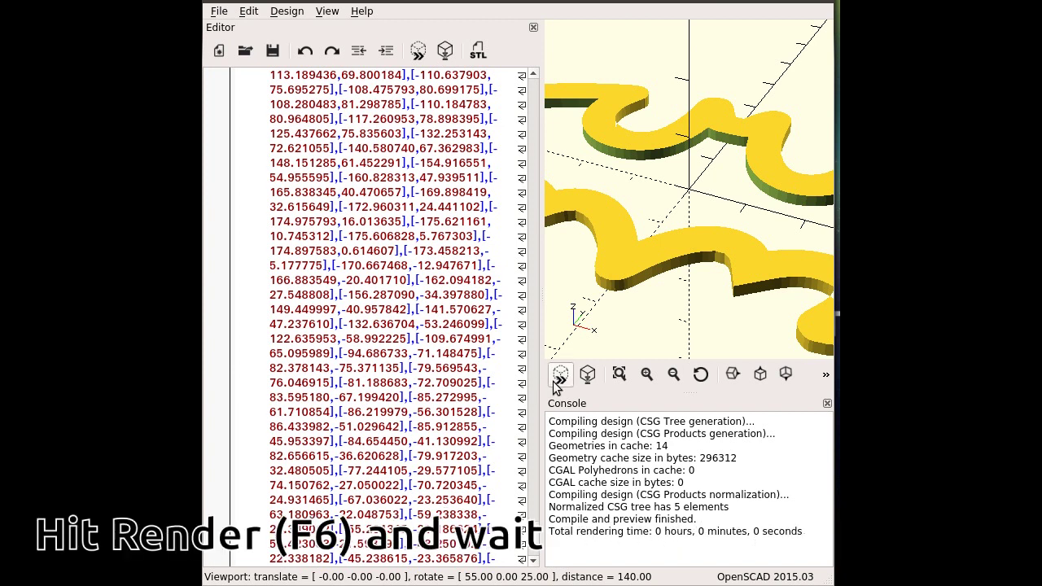
# Step: Preview the merged base and walls, view the whole bat outline, then run the full render
pyautogui.click(556, 381)
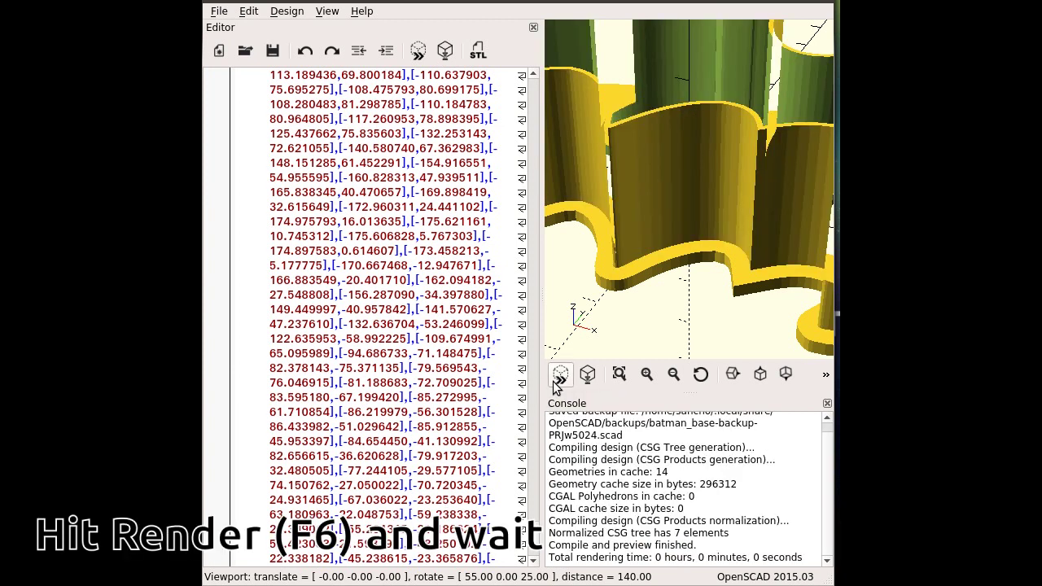
pyautogui.scroll(-3, 584, 240)
pyautogui.moveTo(583, 240); pyautogui.dragTo(662, 258)
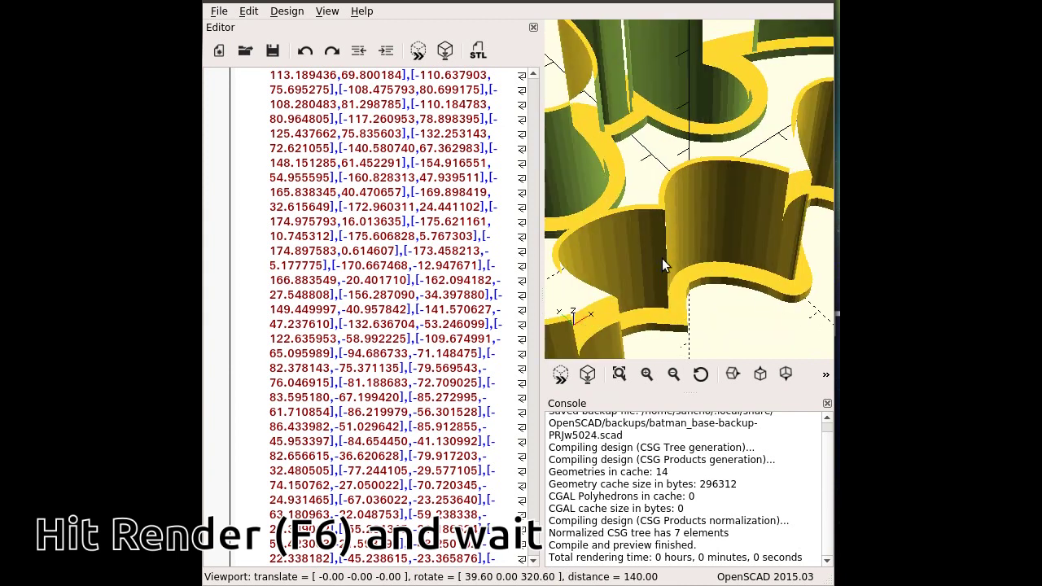
pyautogui.scroll(-5, 661, 258)
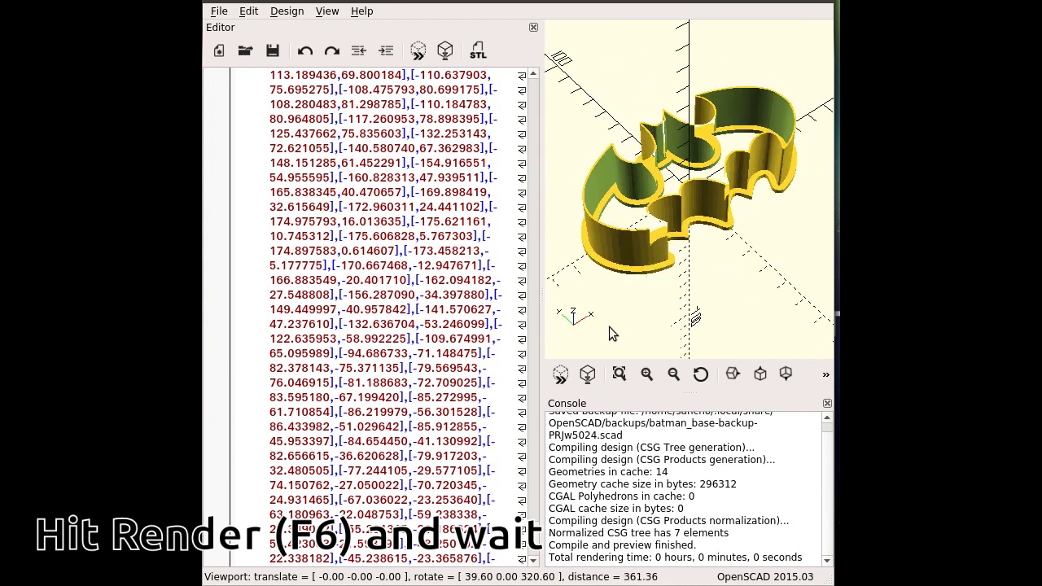
pyautogui.click(588, 379)
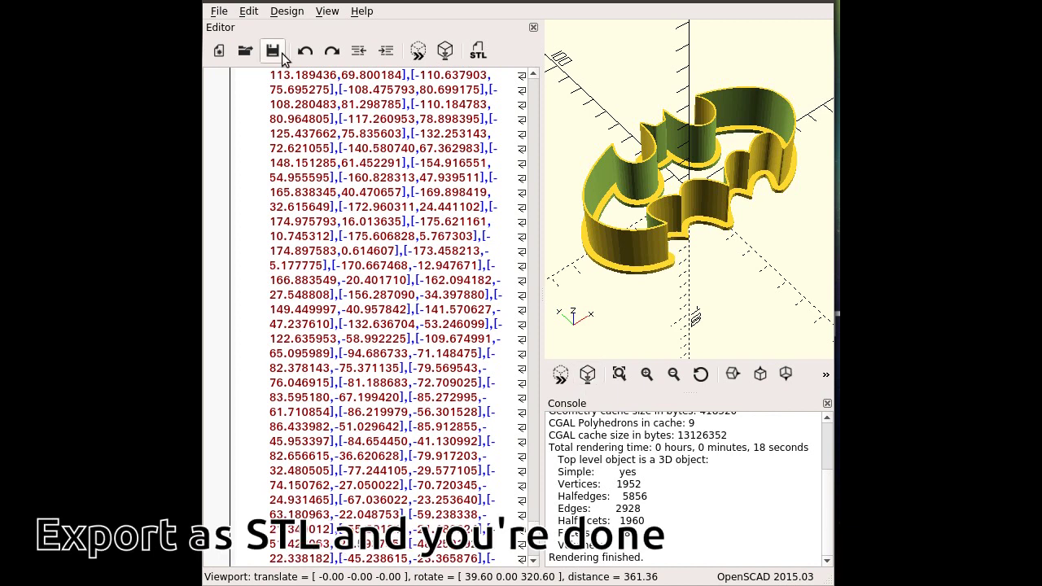
# Step: Export the rendered model as STL named batman_cookiecutter.stl
pyautogui.click(220, 11)
pyautogui.moveTo(245, 182)
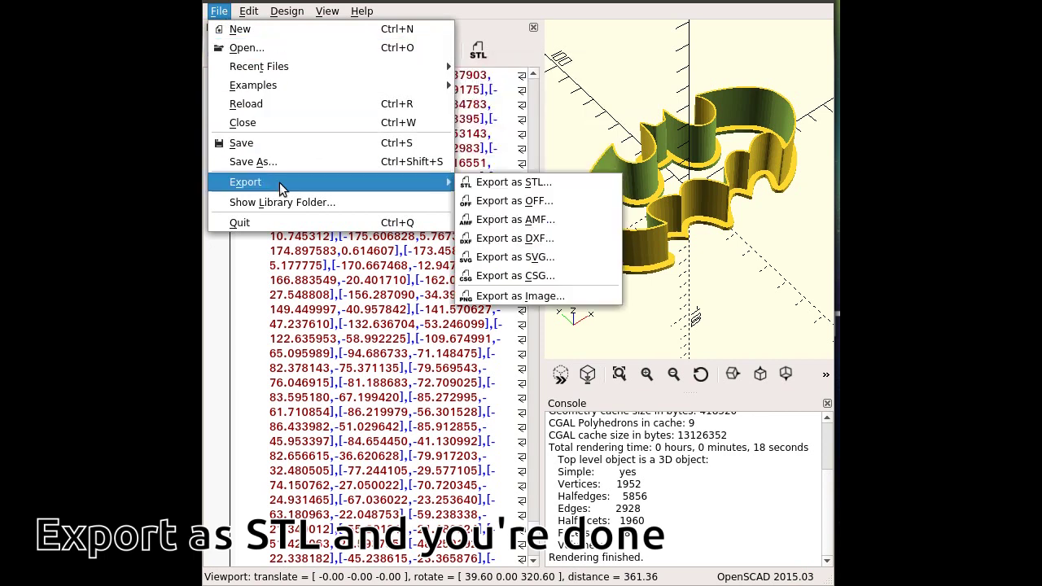
pyautogui.click(480, 181)
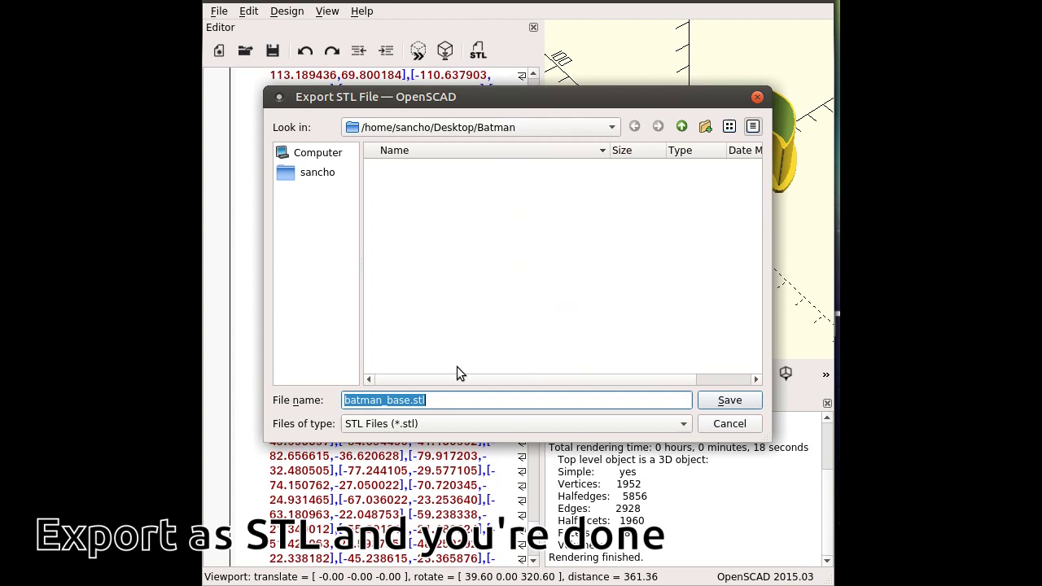
pyautogui.write('batman_cook')
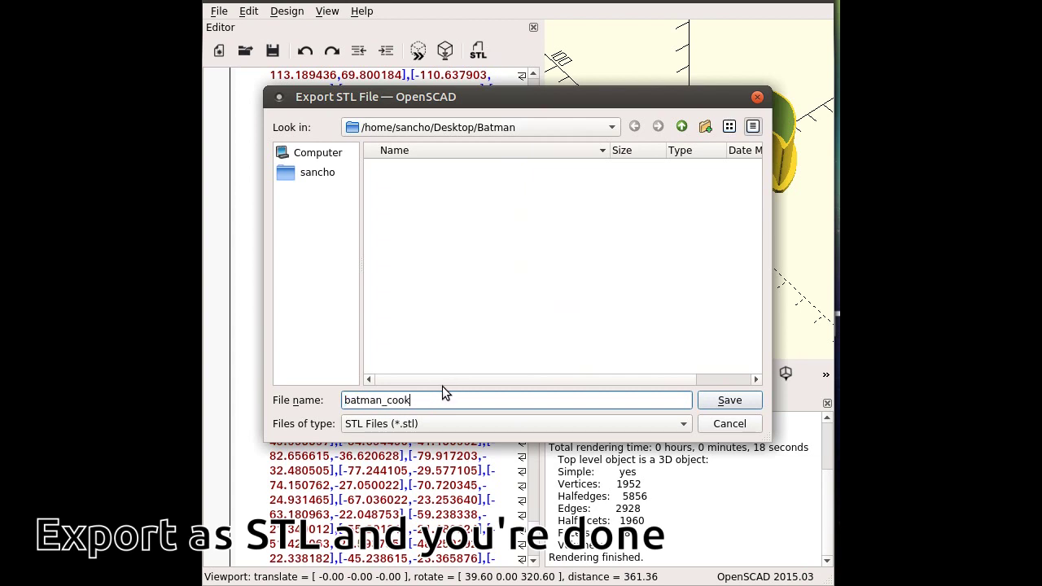
pyautogui.write('iecutter.stl')
pyautogui.click(749, 395)
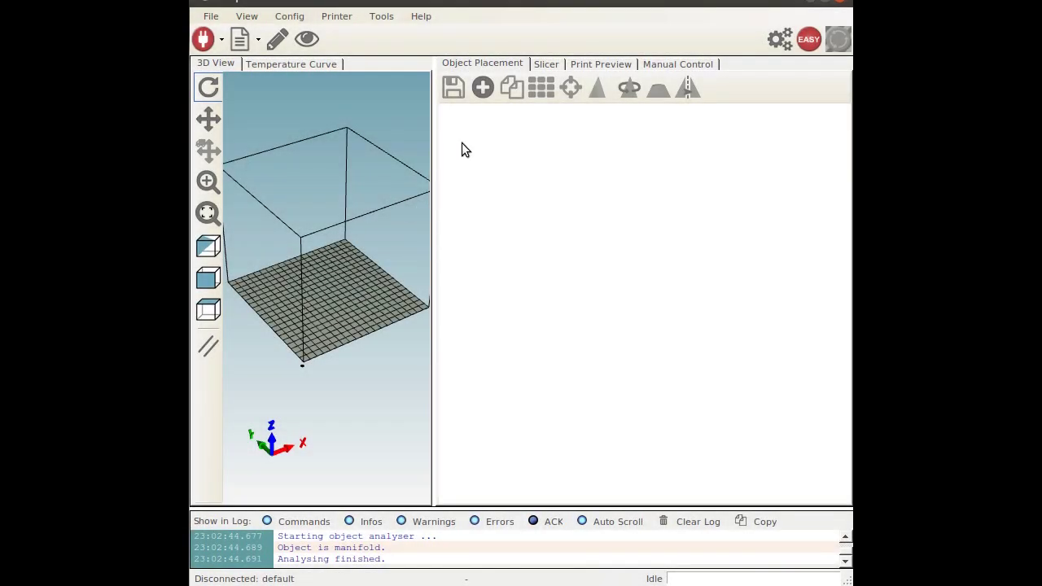
# Step: Add batman_cookiecutter.stl to the Repetier-Host print bed and orbit the view to inspect it
pyautogui.click(481, 95)
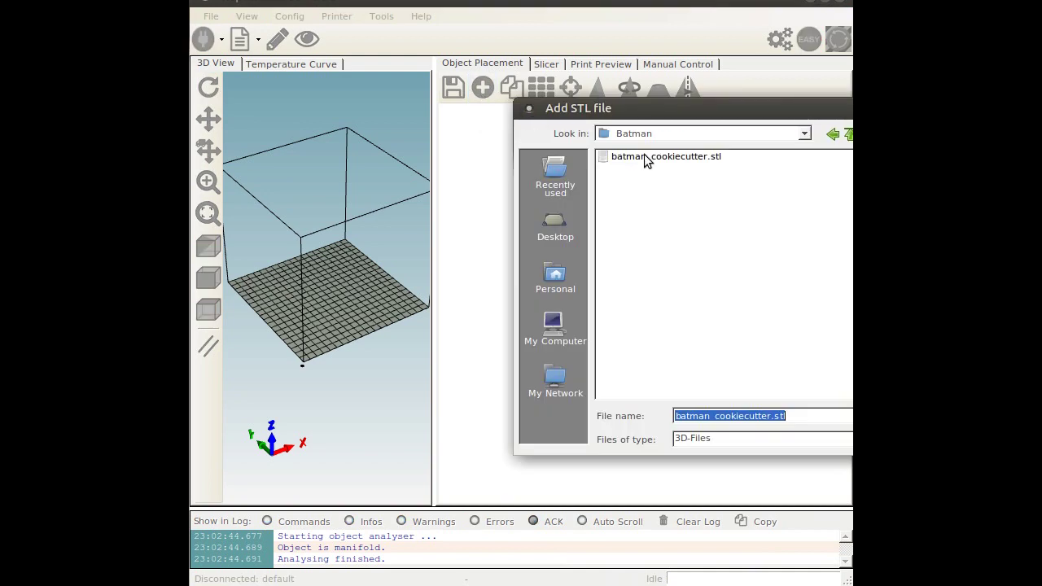
pyautogui.moveTo(658, 135); pyautogui.dragTo(470, 139)
pyautogui.click(476, 161)
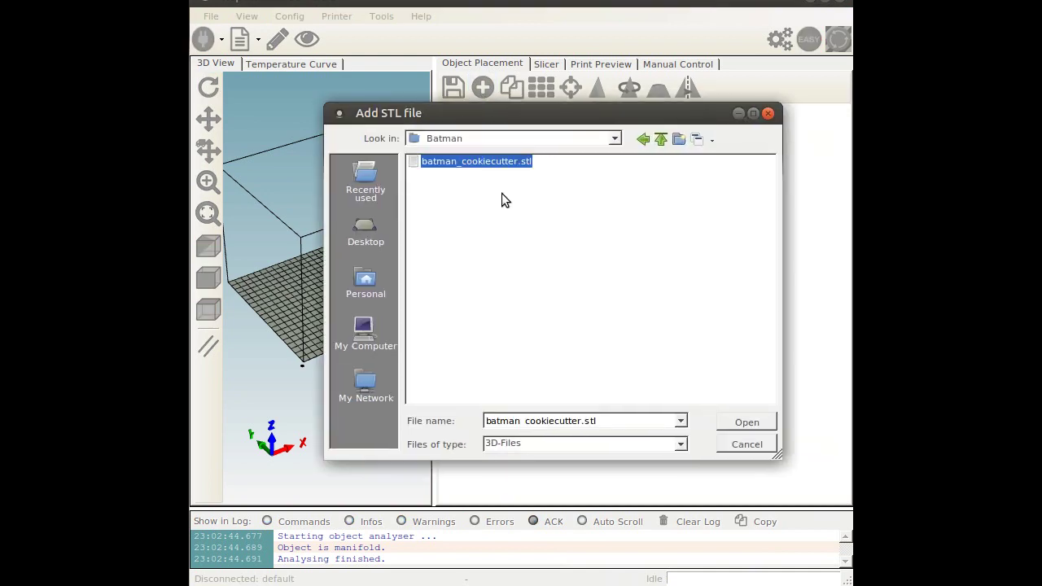
pyautogui.click(746, 425)
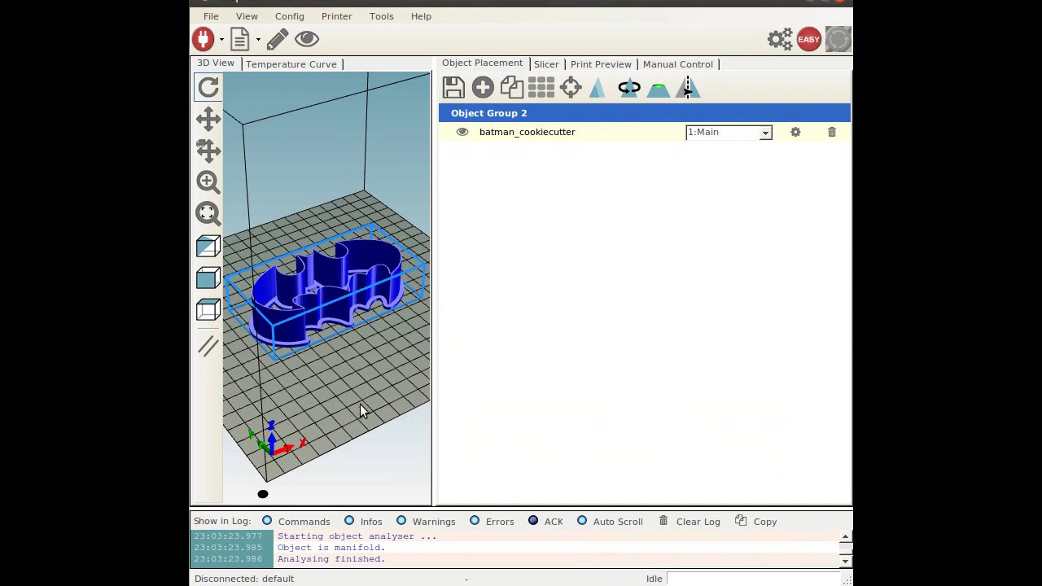
pyautogui.moveTo(363, 403)
pyautogui.mouseDown()
pyautogui.moveTo(373, 421)
pyautogui.moveTo(367, 315)
pyautogui.moveTo(351, 382)
pyautogui.moveTo(296, 347)
pyautogui.mouseUp()
pyautogui.scroll(5, 297, 347)
pyautogui.scroll(-4, 299, 375)
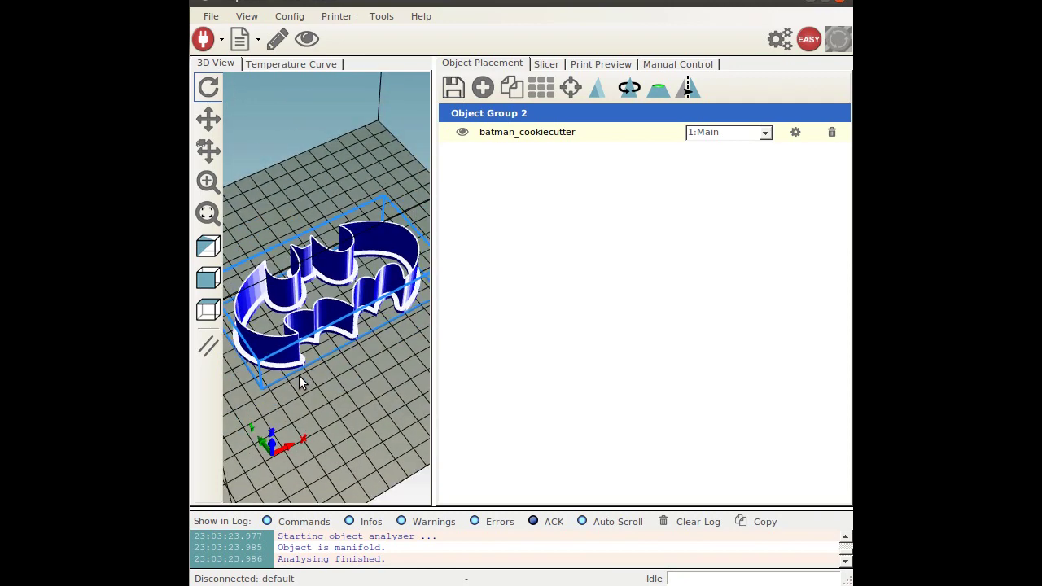